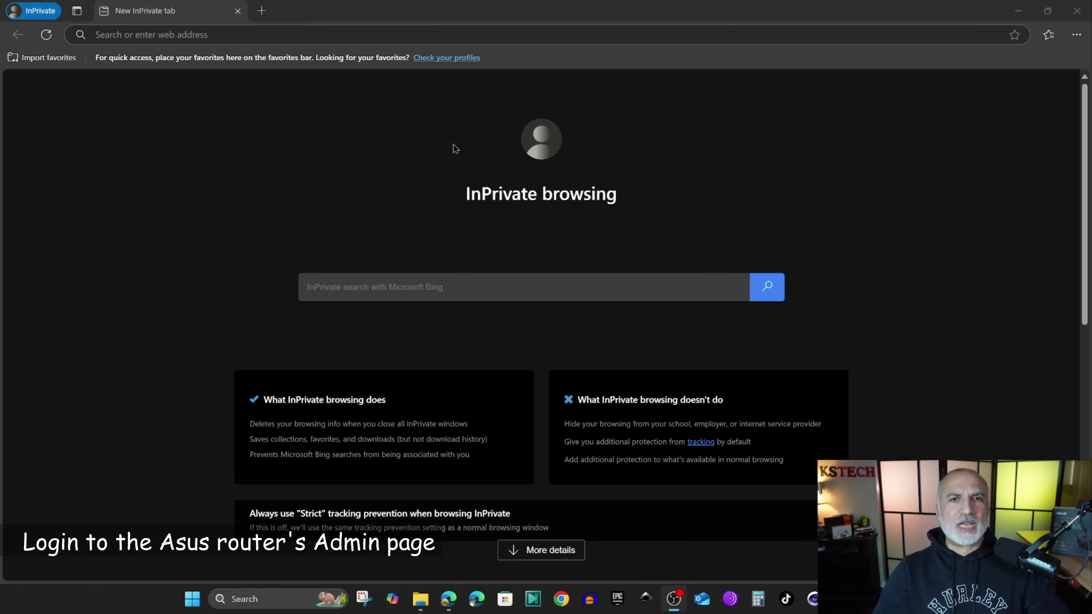
- Load asusrouter.com and proceed past the insecure-connection warning
left_click(235, 36)
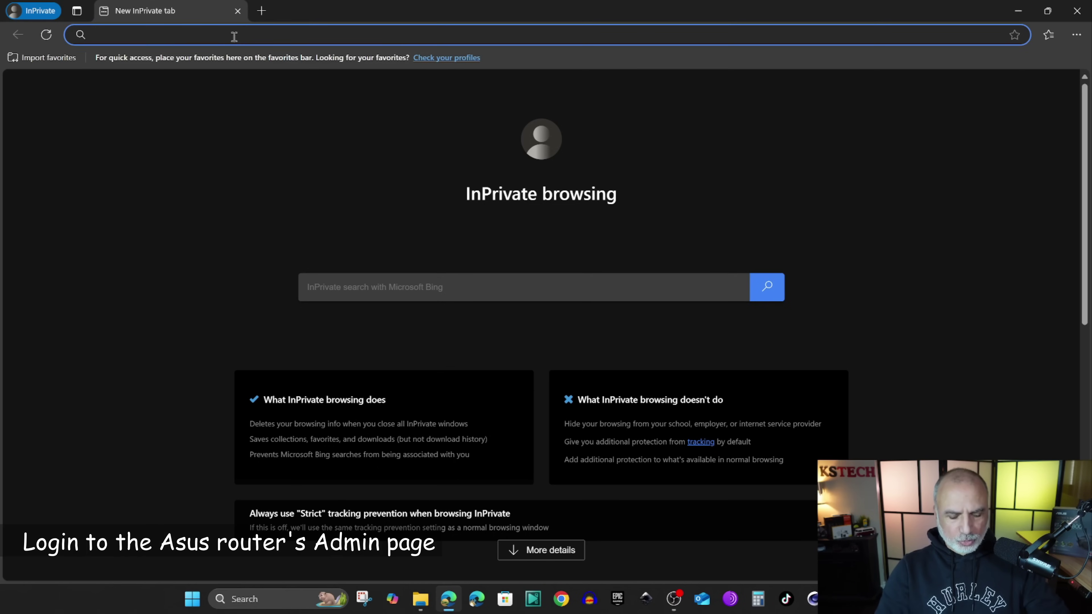
type("http://asusrouter.com/")
key("Return")
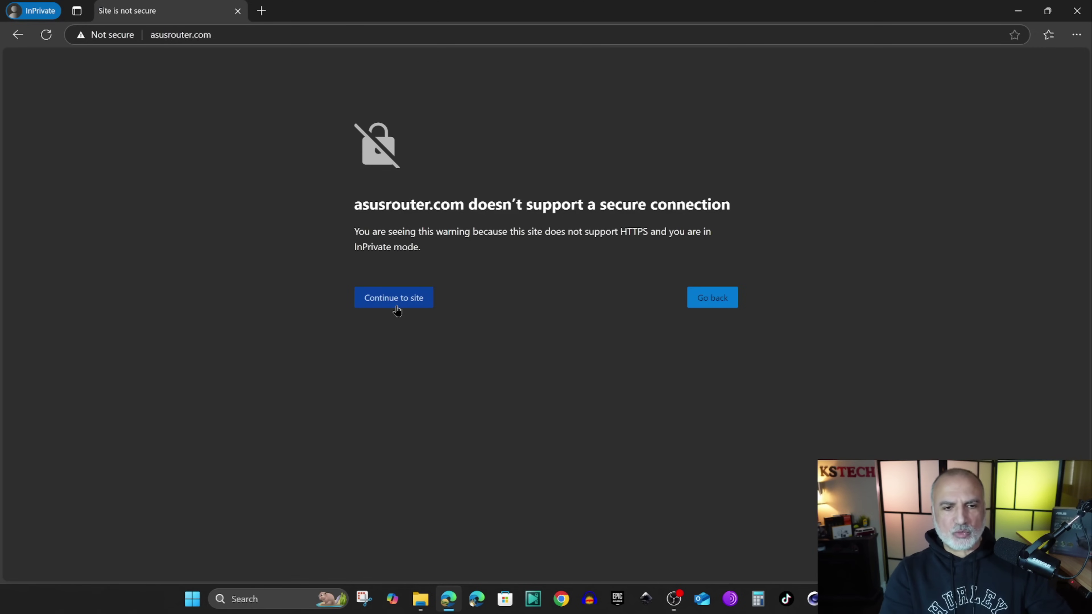
left_click(392, 301)
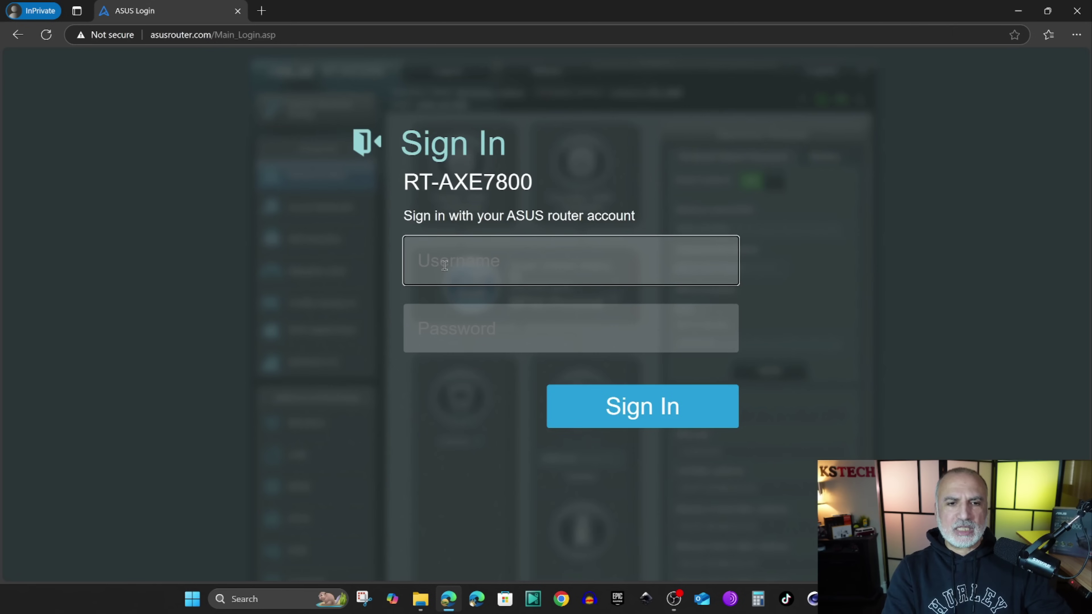
- Log in to the RT-AXE7800 with the admin username and password
type("user")
key("Tab")
type("admin")
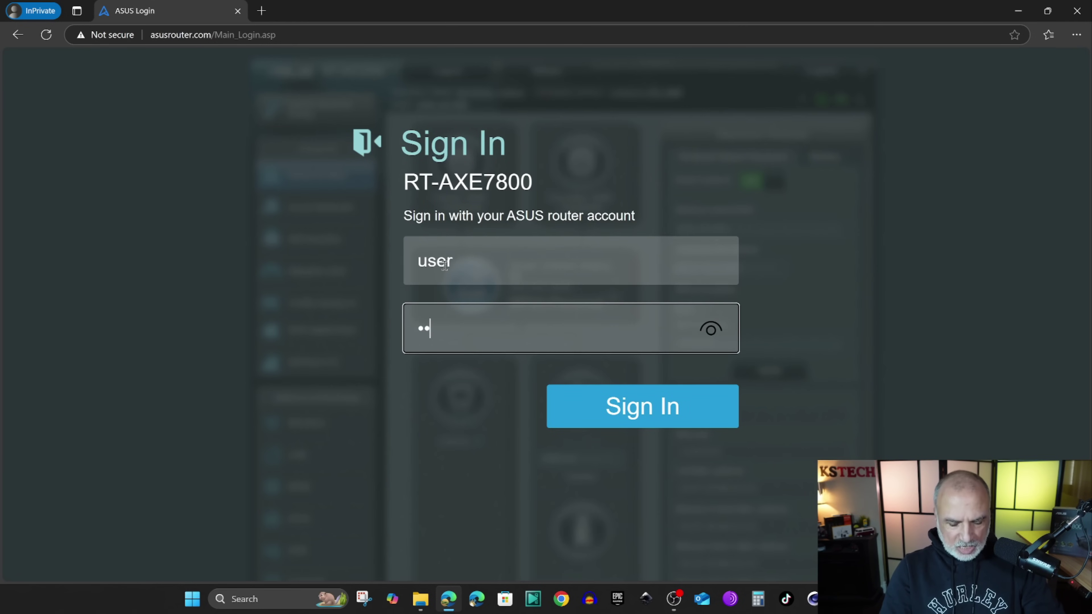
key("Return")
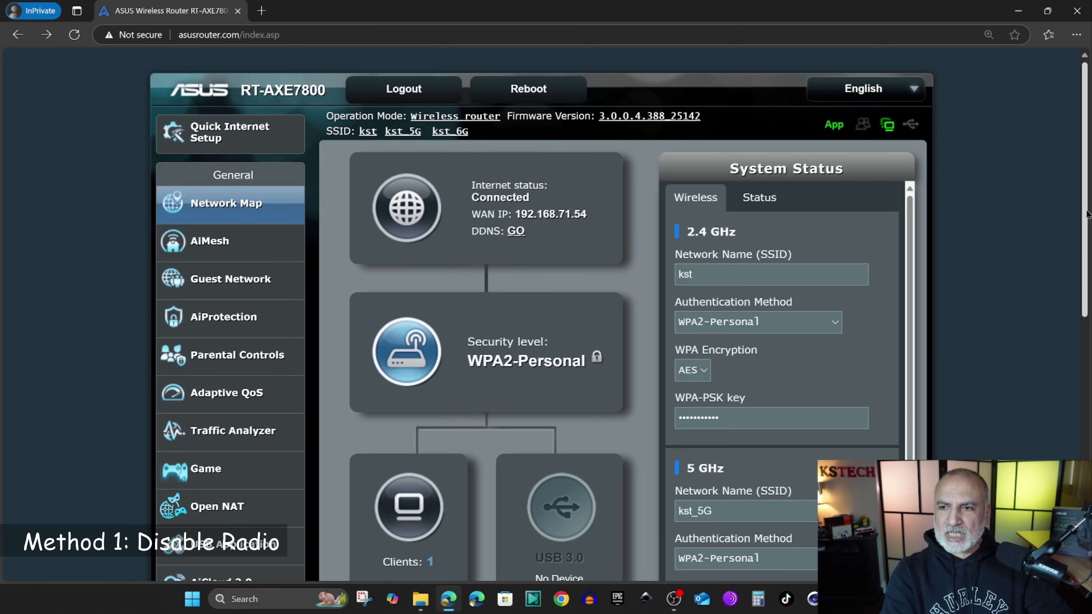
- Go to Advanced Settings > Wireless and the Professional tab
scroll(1087, 215, "down", 5)
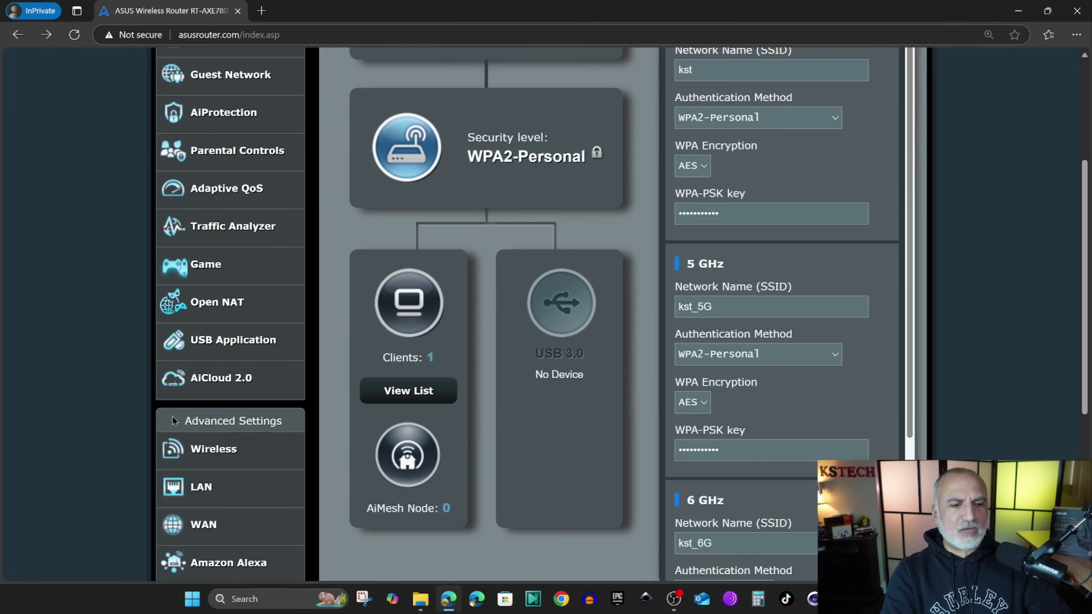
left_click(208, 449)
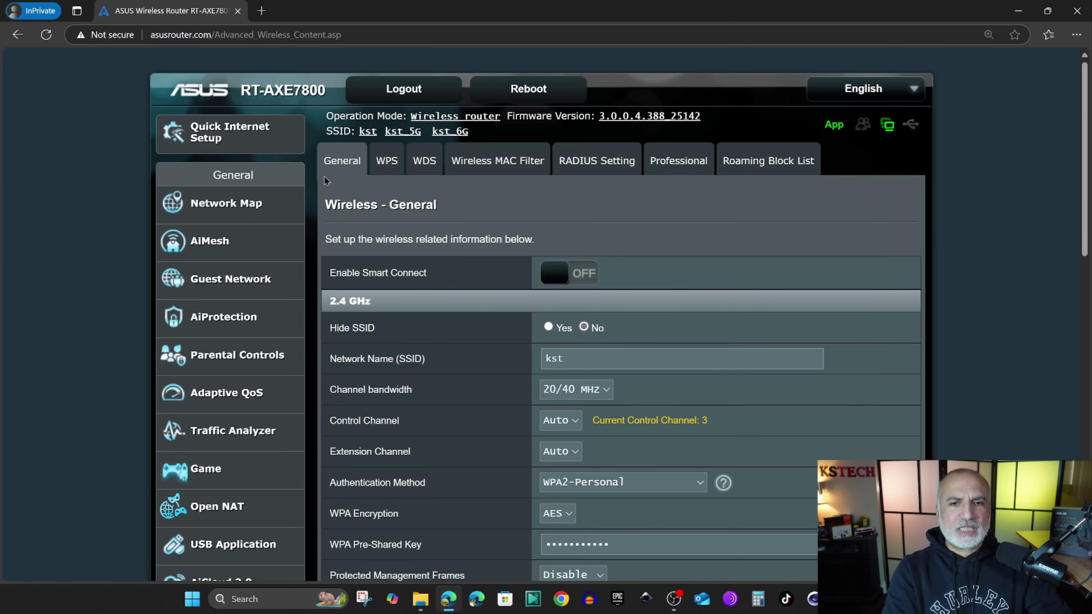
left_click(675, 163)
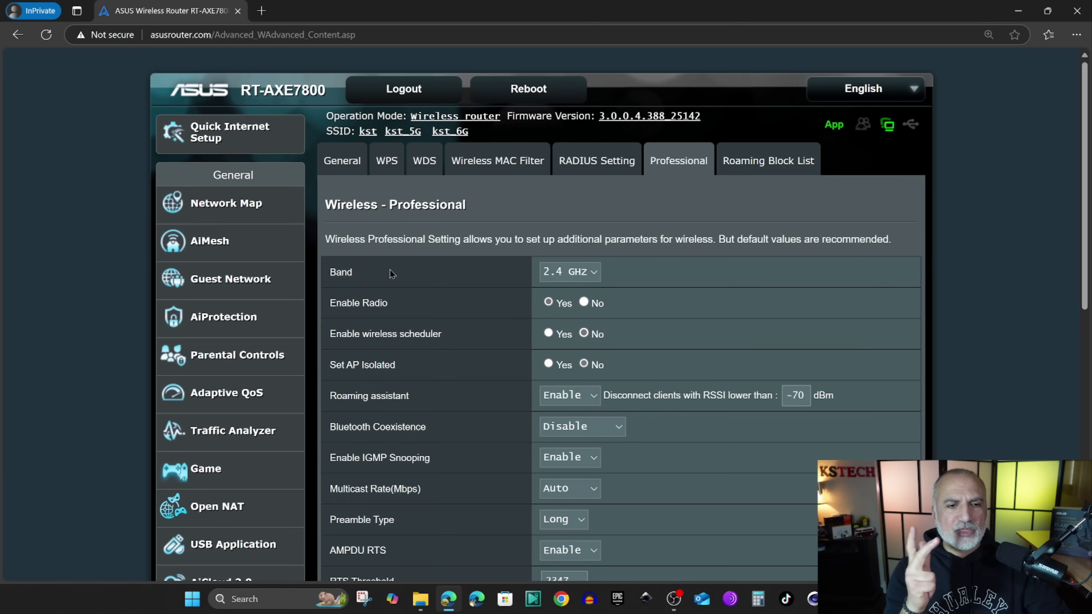
- Keep the 2.4 GHz band, set Enable Radio to No, and apply with confirmation
left_click(594, 274)
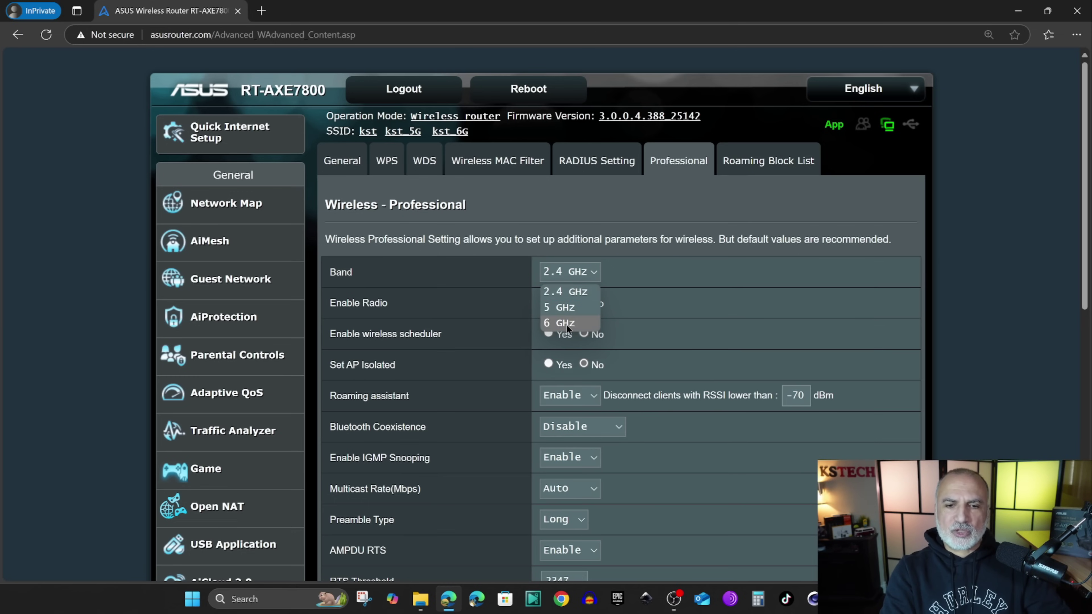
left_click(627, 279)
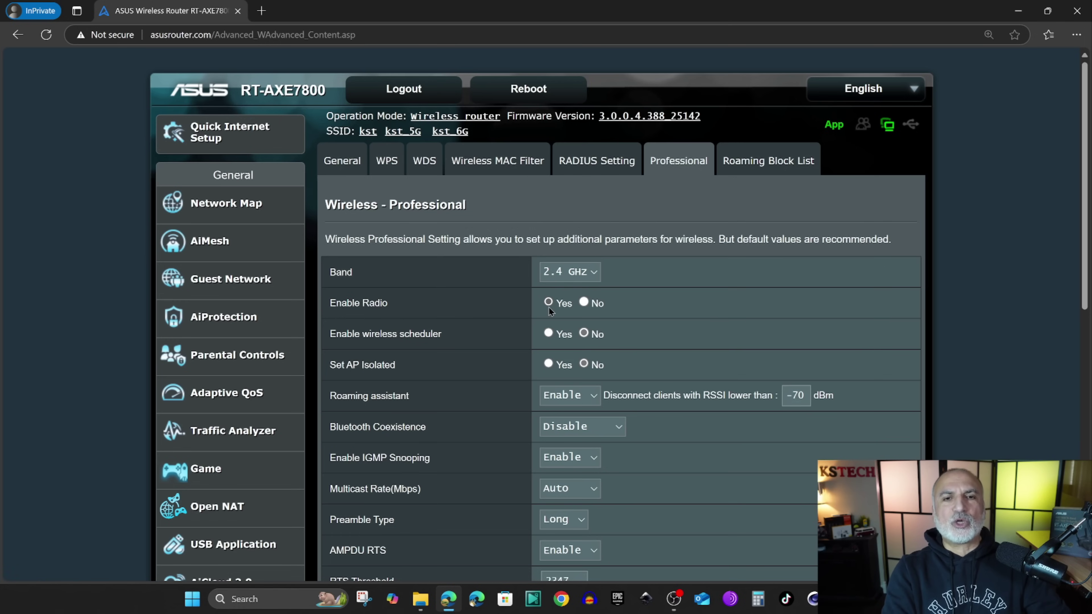
left_click(584, 302)
scroll(681, 309, "down", 10)
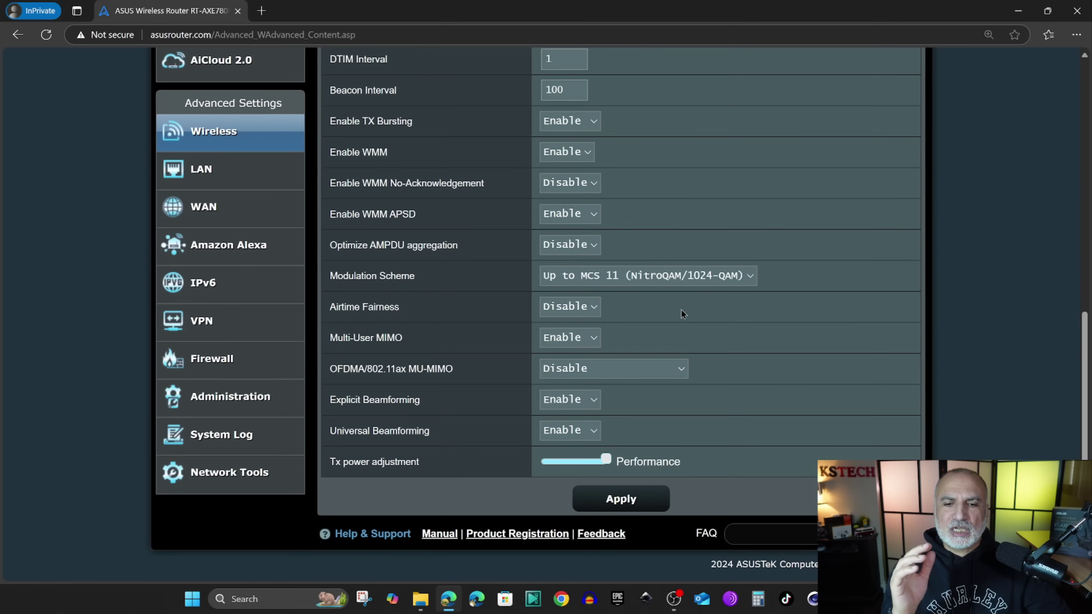
left_click(622, 500)
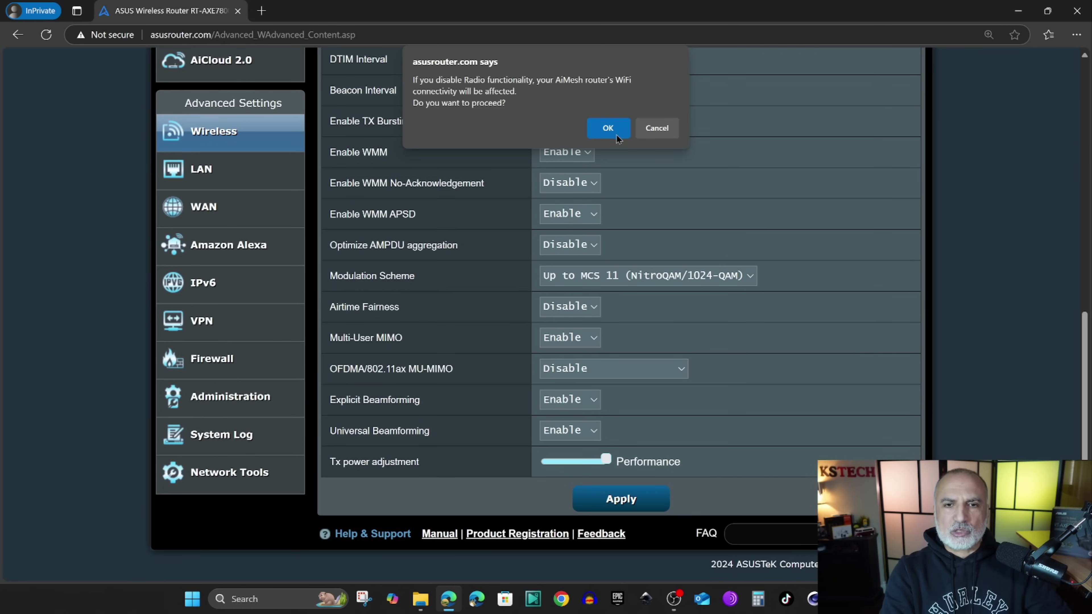
left_click(608, 129)
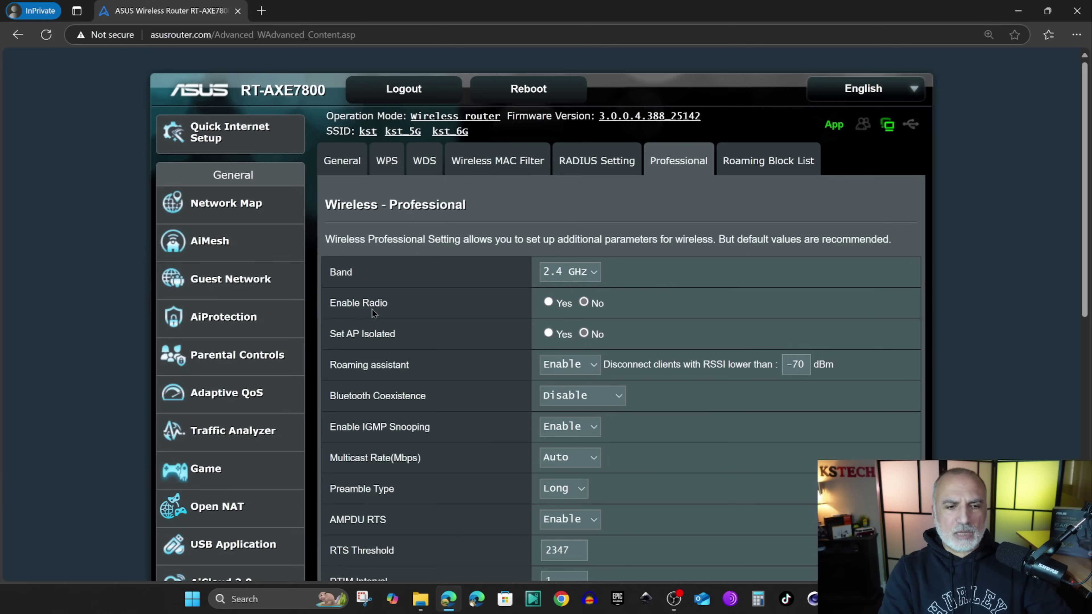
- Set the 2.4 GHz Enable Radio back to Yes and apply it
left_click(549, 302)
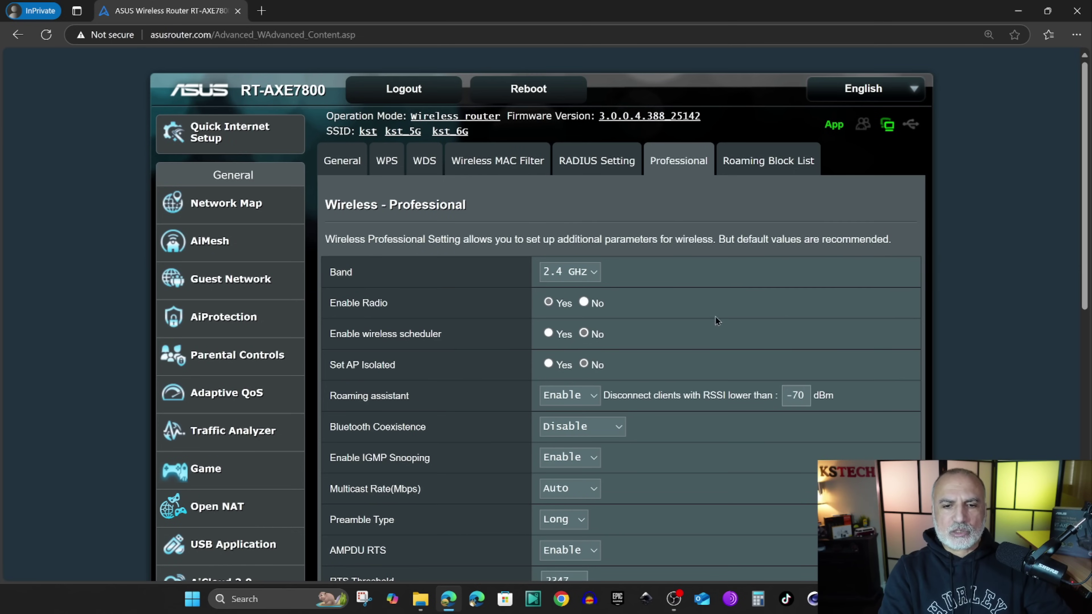
scroll(713, 320, "down", 10)
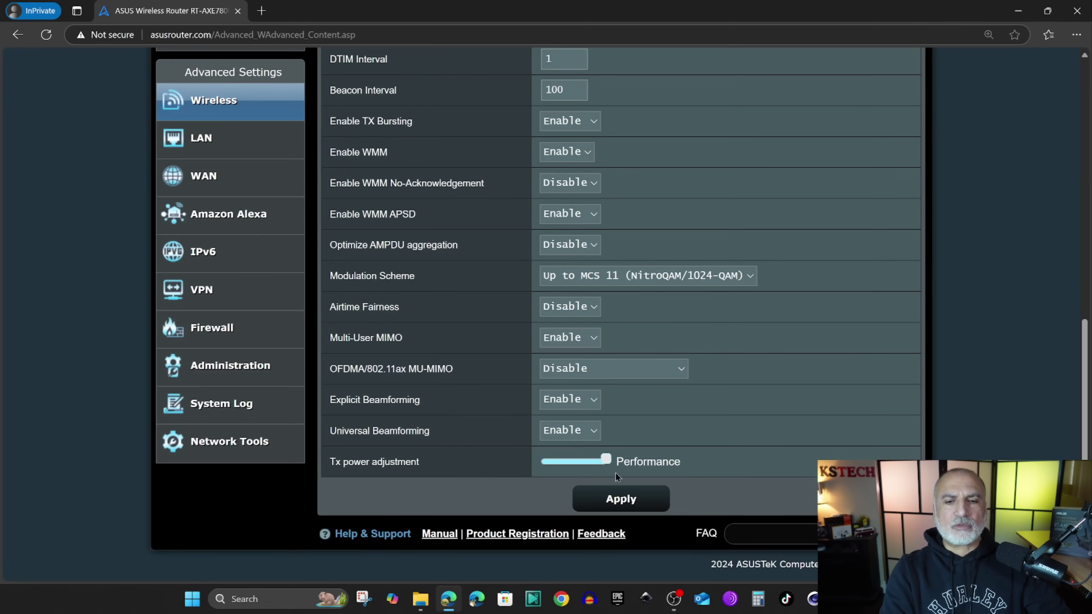
left_click(622, 500)
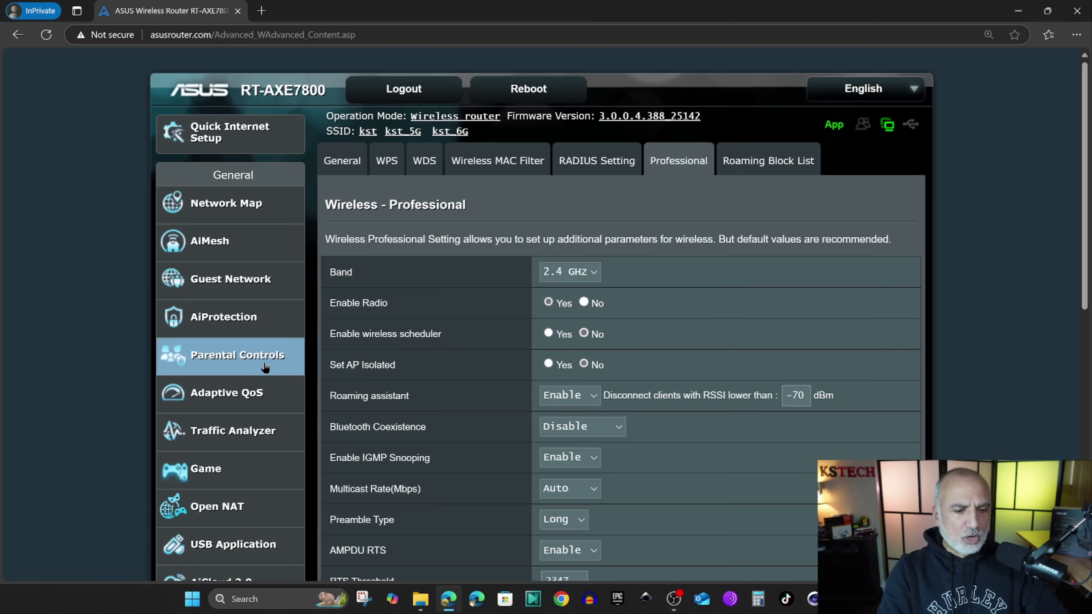
scroll(241, 363, "down", 7)
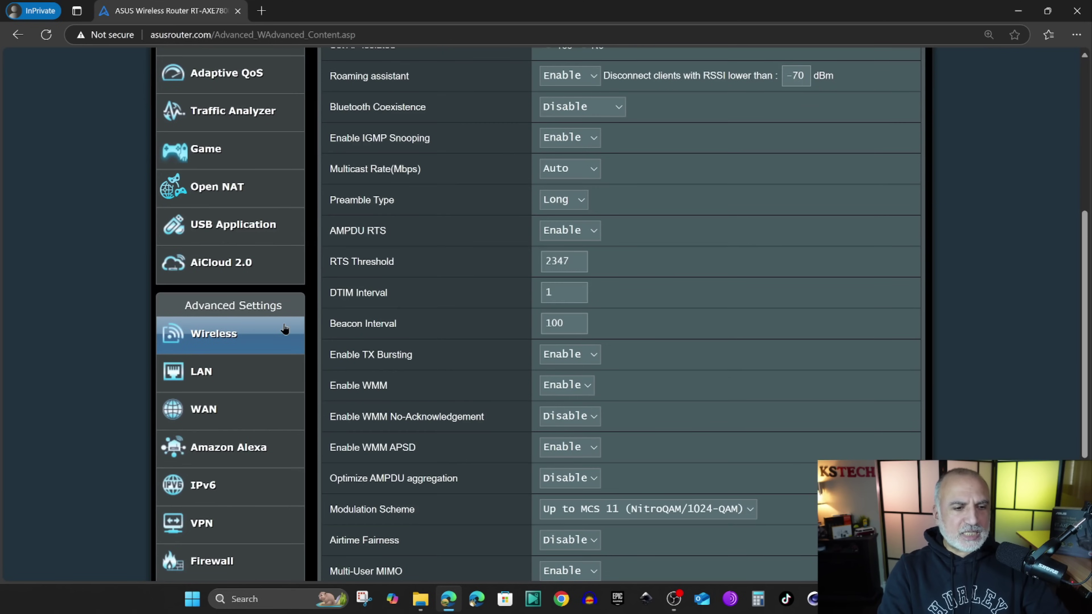
scroll(284, 329, "down", 4)
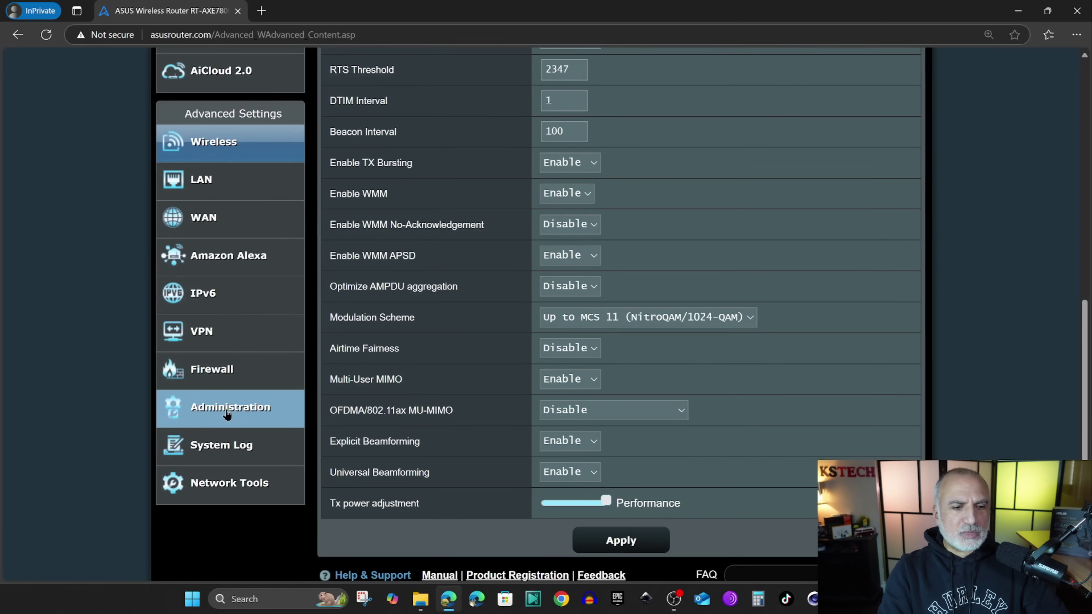
- Review Administration > System settings down to WPS Button behavior and apply them
left_click(227, 412)
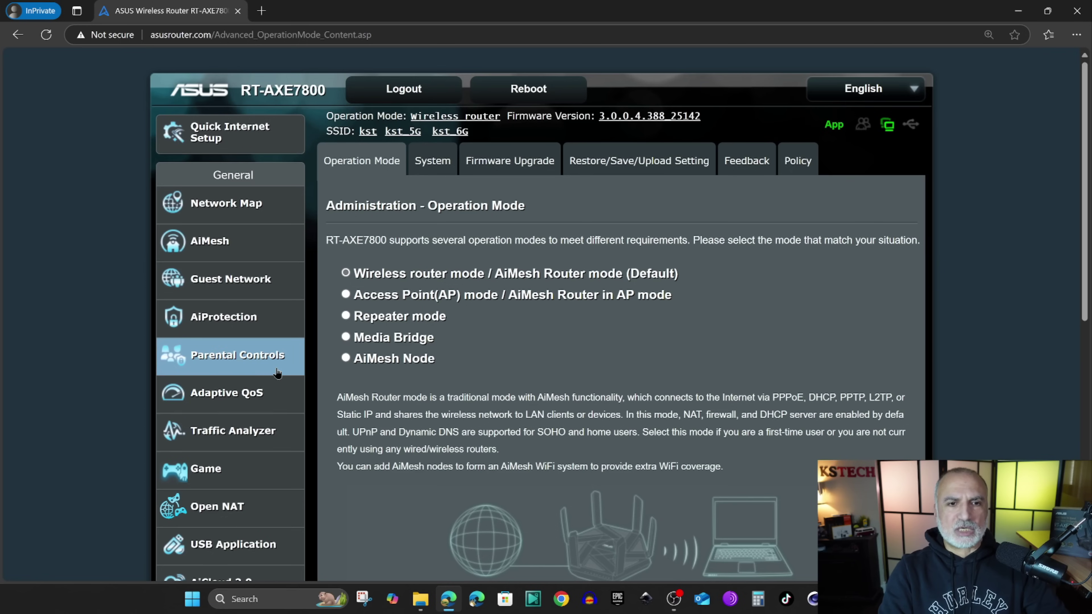
left_click(431, 168)
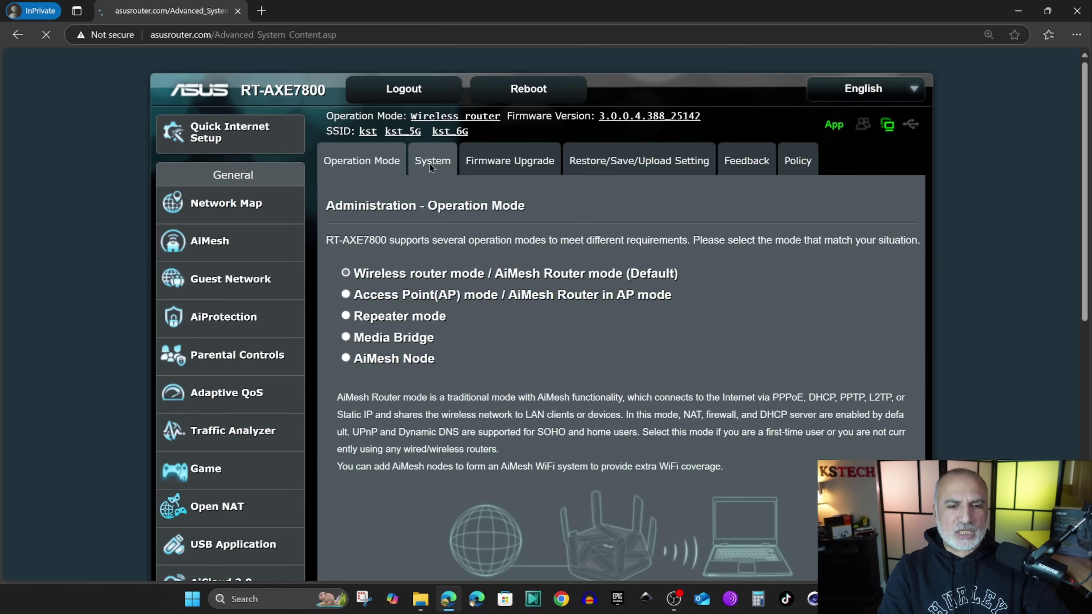
scroll(647, 292, "down", 6)
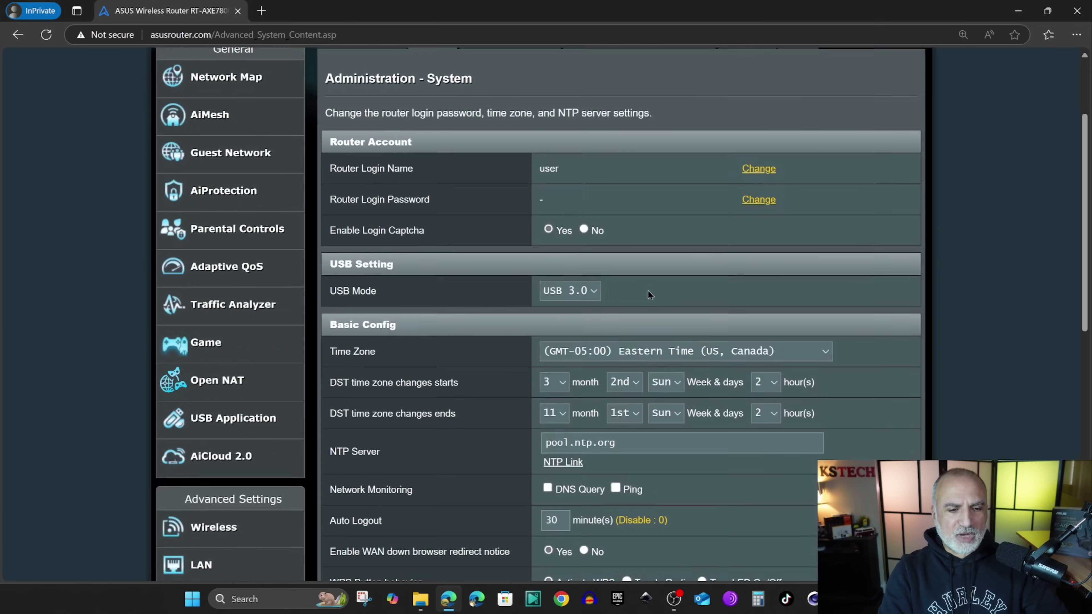
scroll(652, 291, "down", 1)
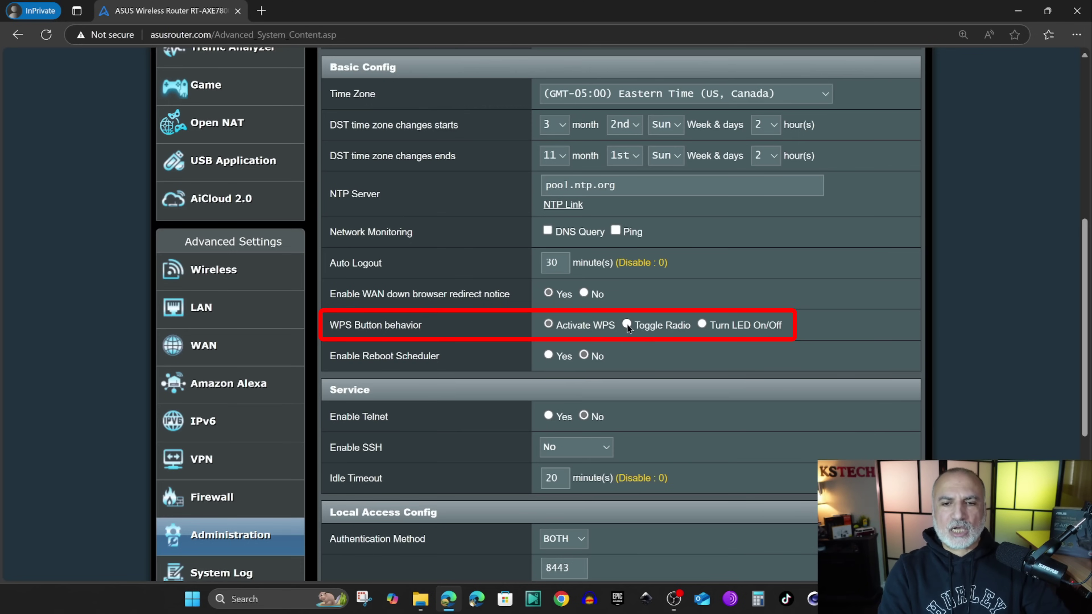
scroll(719, 359, "down", 6)
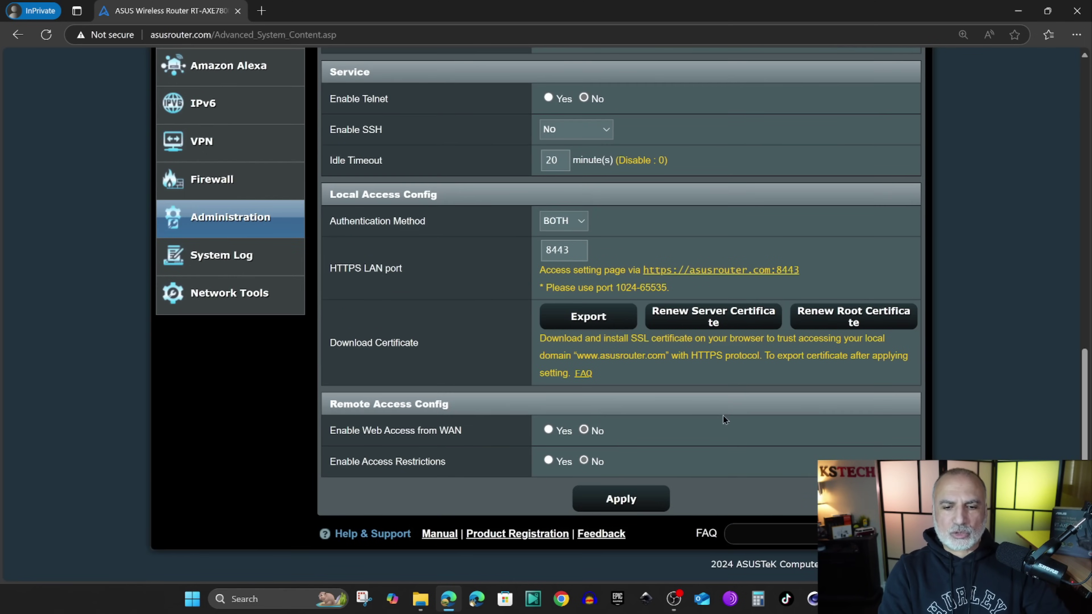
left_click(619, 501)
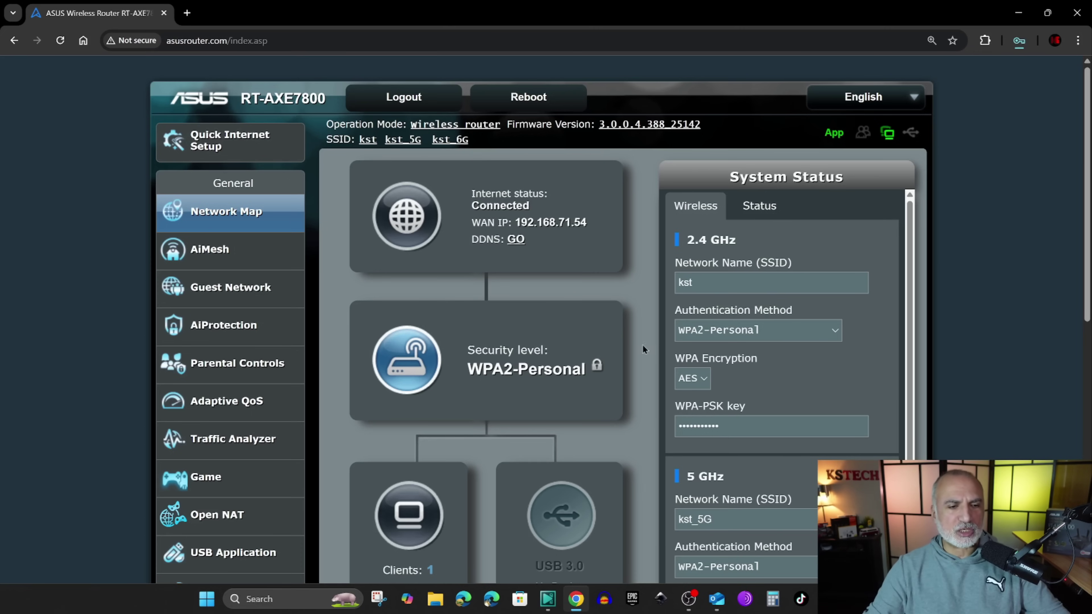
- On Wireless > Professional, choose the 5 GHz band and set Enable wireless scheduler to Yes
scroll(254, 378, "down", 5)
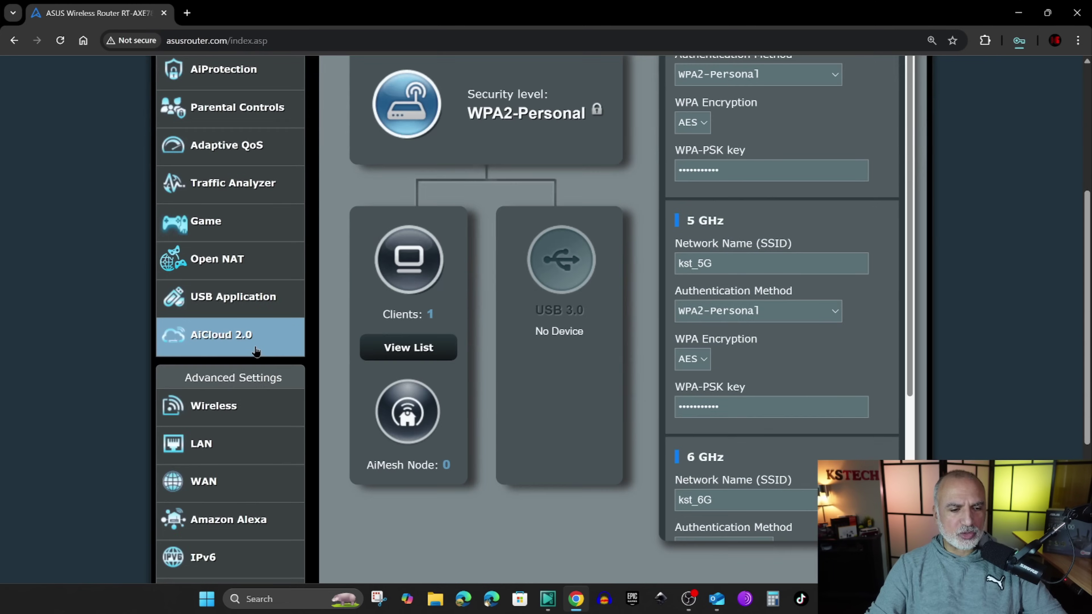
left_click(214, 407)
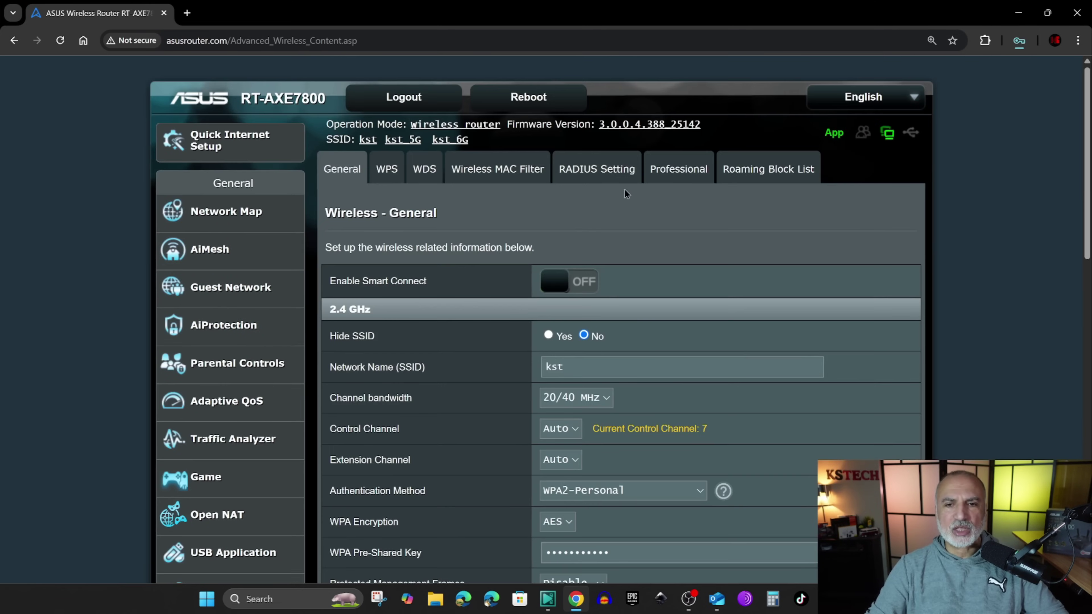
left_click(668, 172)
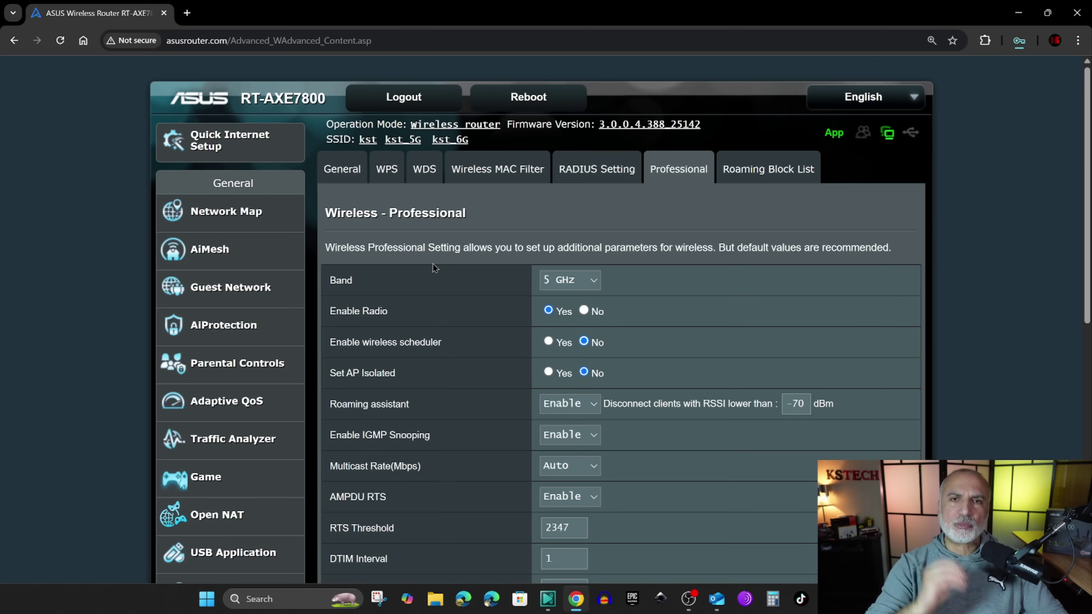
left_click(596, 281)
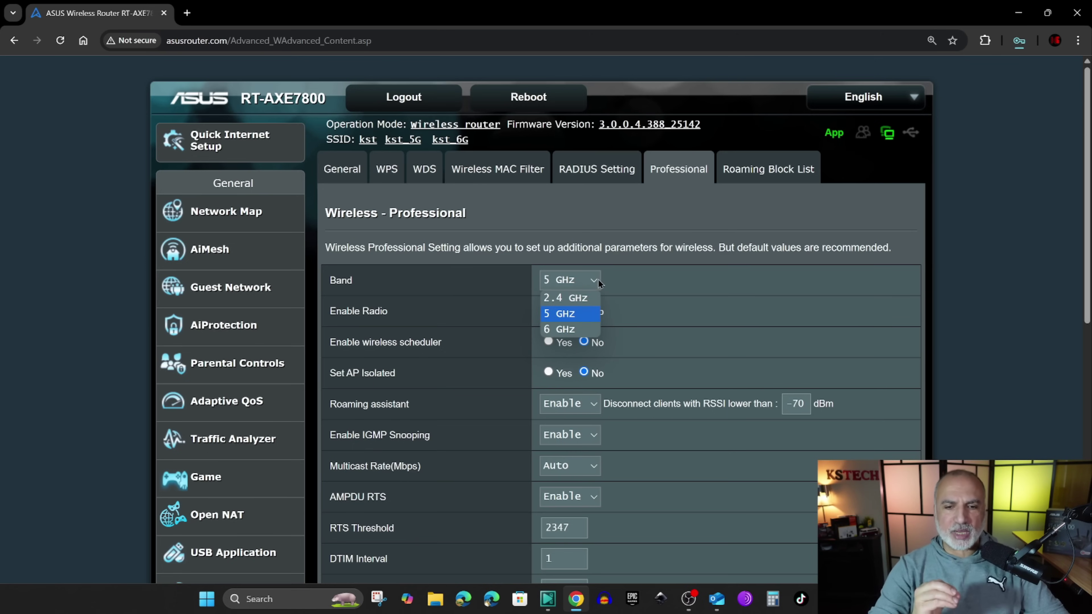
left_click(572, 315)
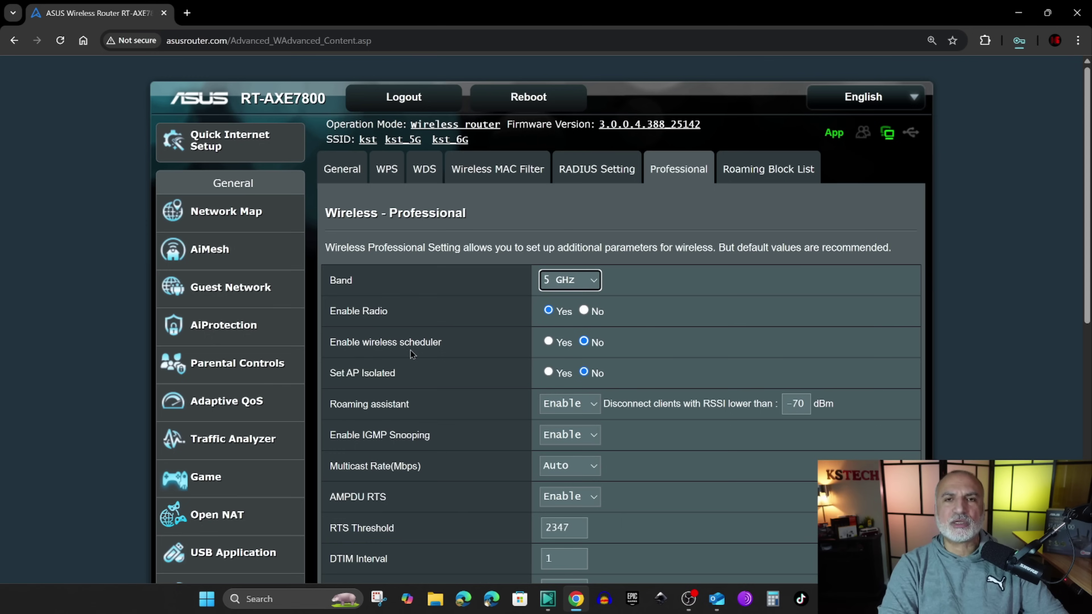
left_click(549, 341)
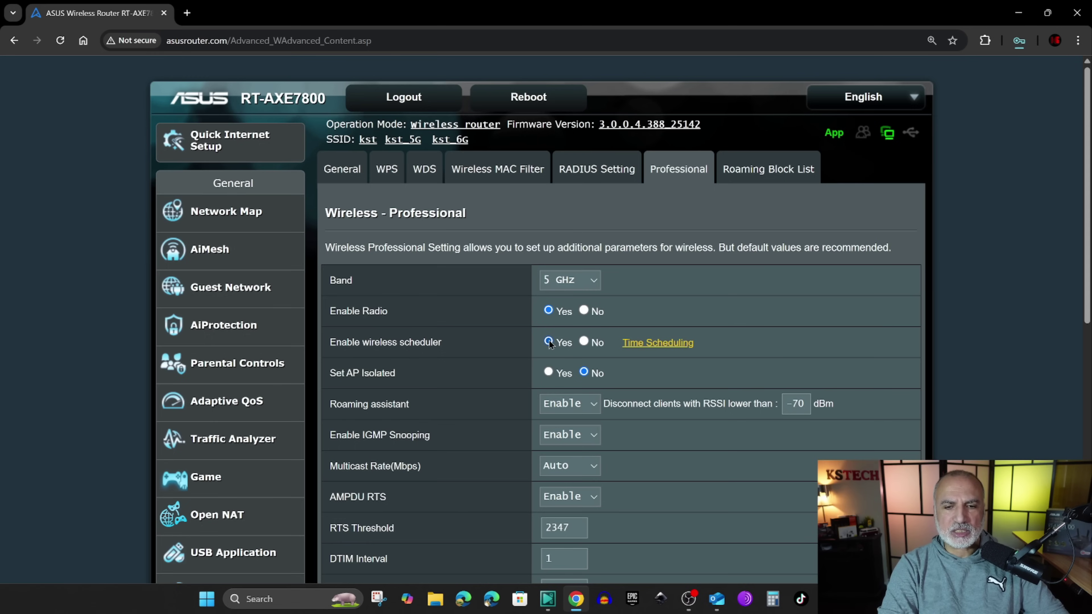
- Open the 5 GHz Time Scheduling grid and start a new offtime block
left_click(658, 344)
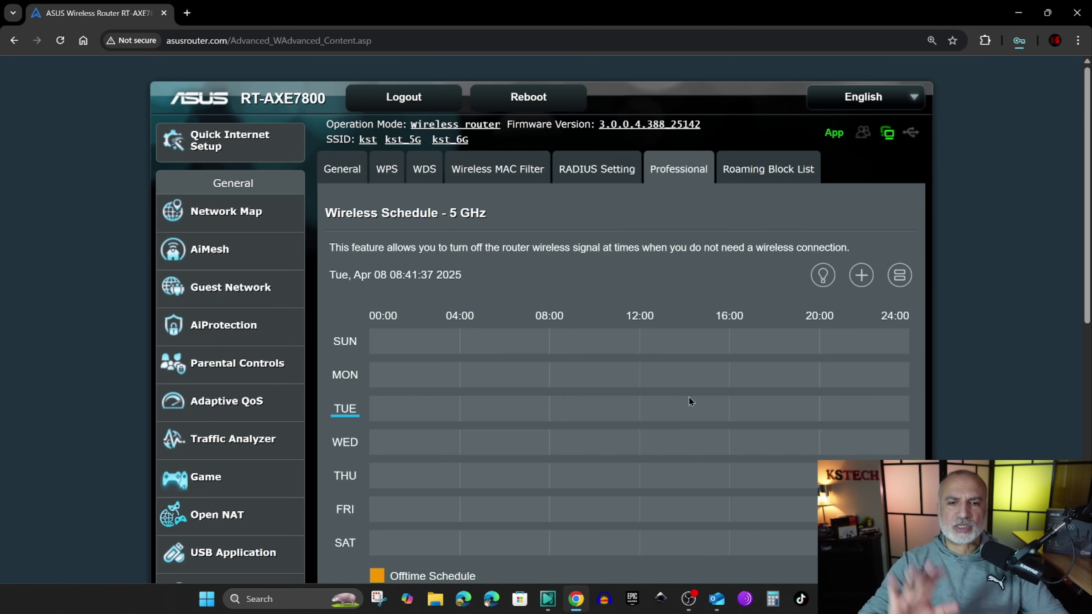
scroll(687, 398, "down", 1)
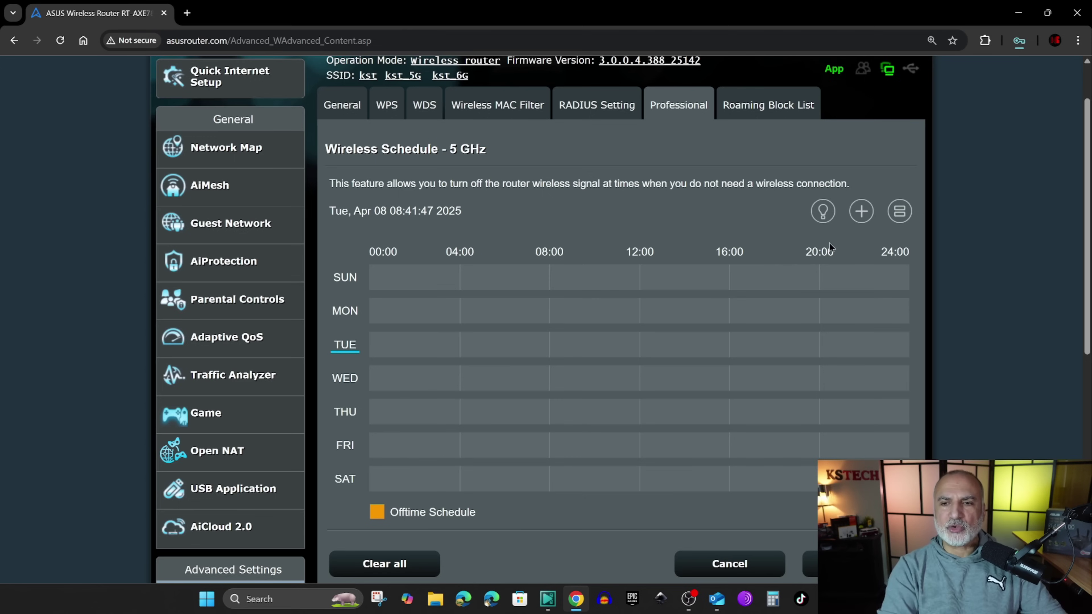
left_click(862, 212)
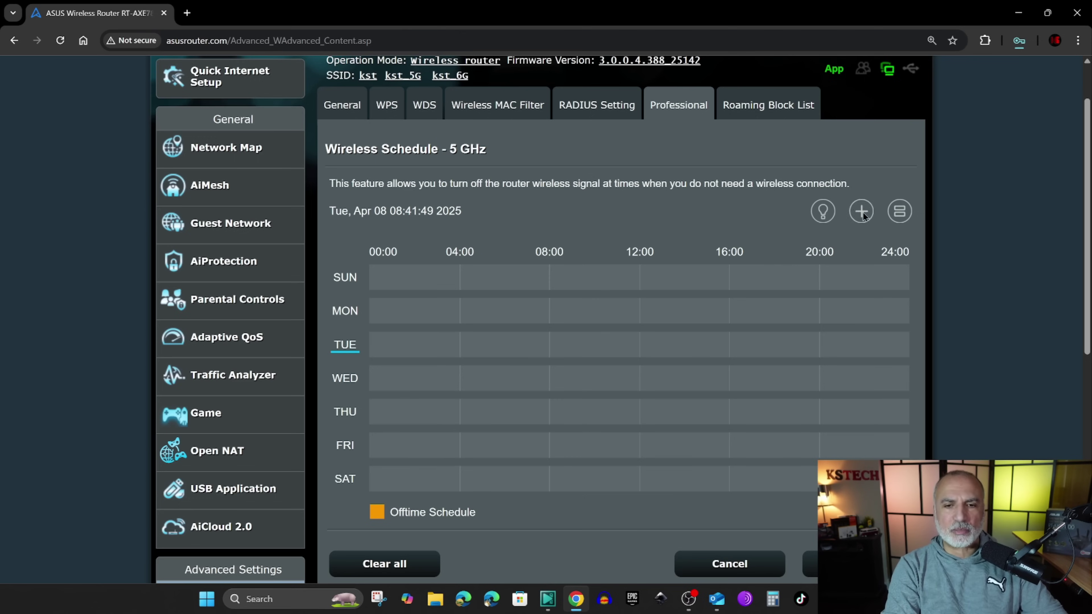
scroll(705, 304, "down", 3)
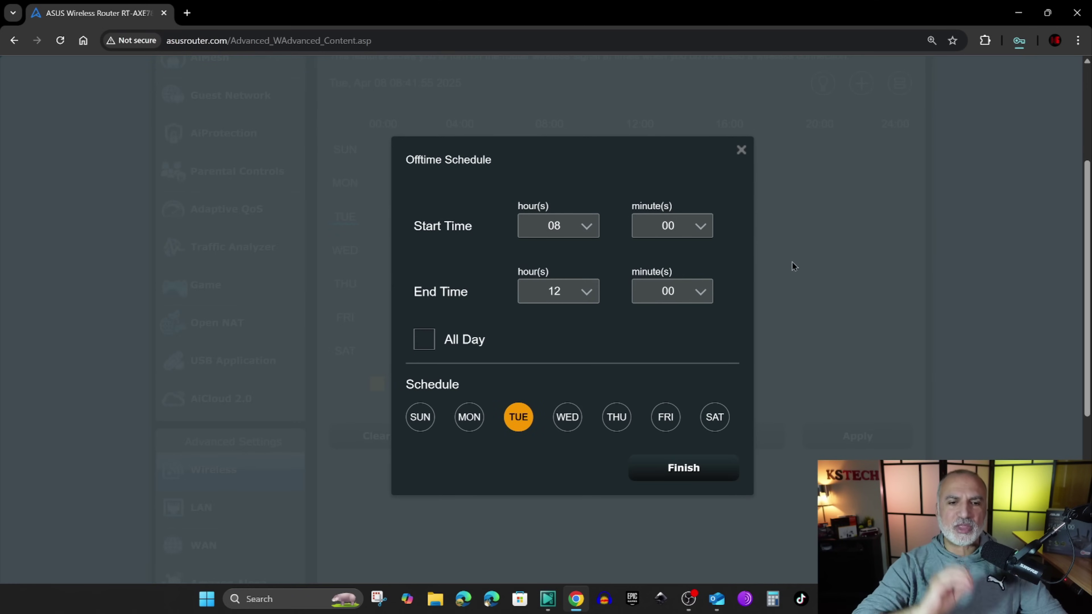
- Set the new offtime block to start at 19 and end at 07
left_click(587, 226)
left_click_drag(597, 257, 564, 355)
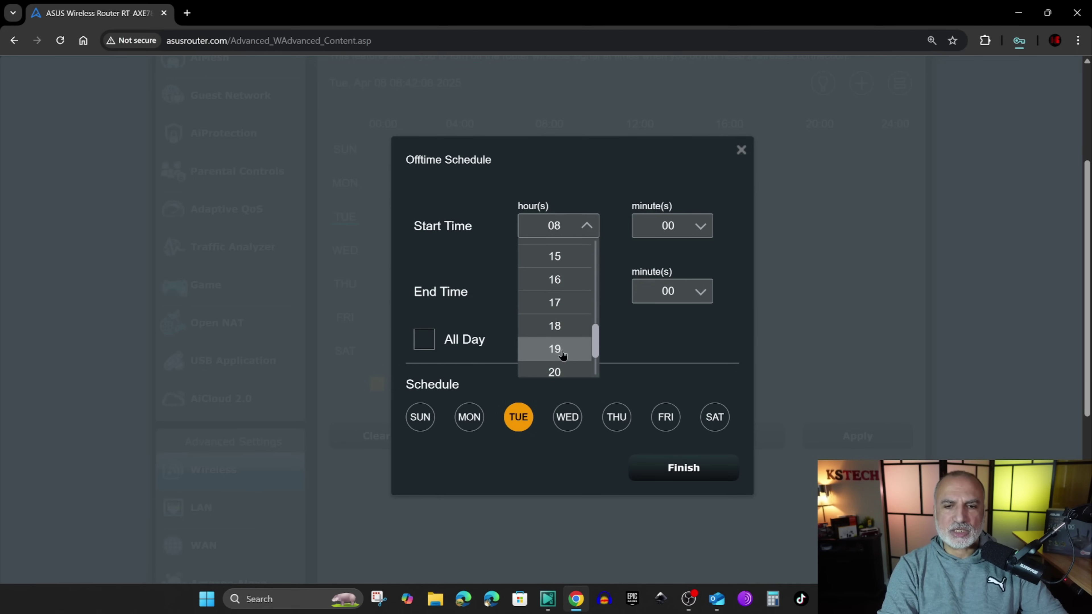
left_click(559, 350)
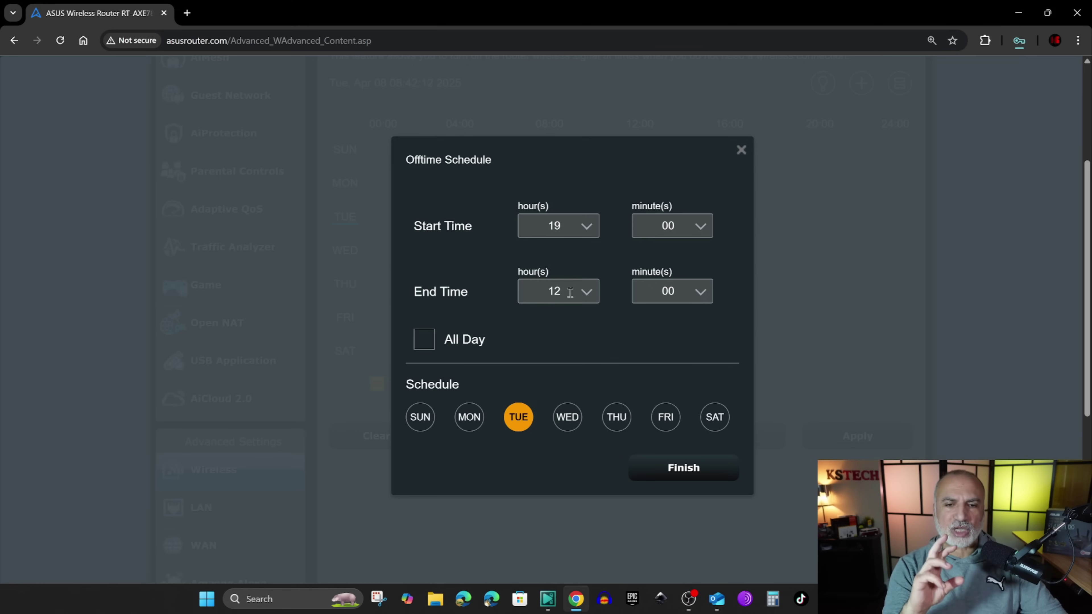
left_click(588, 295)
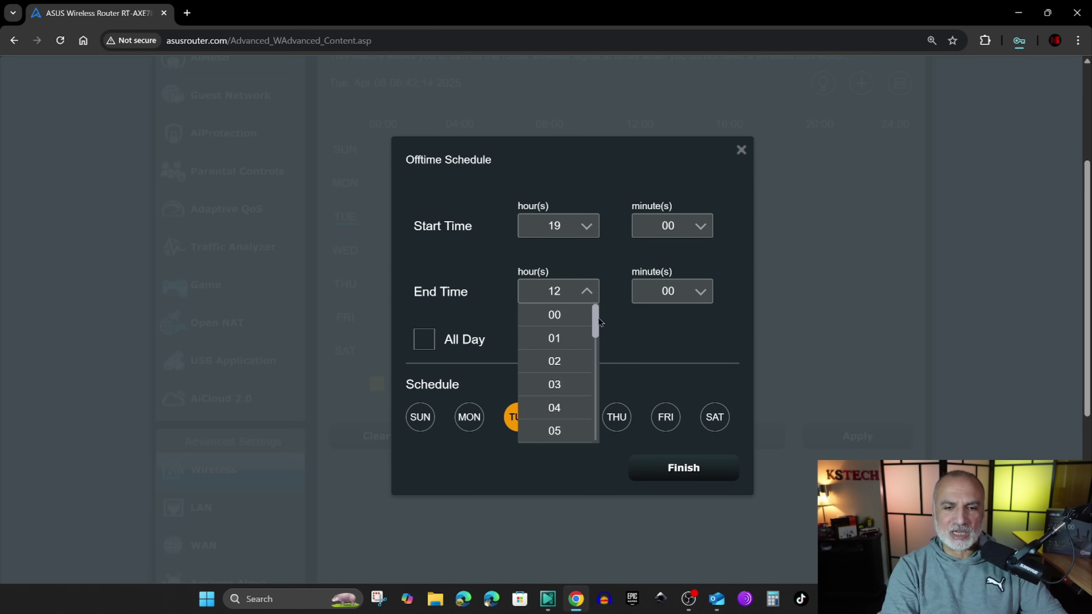
left_click_drag(596, 321, 593, 354)
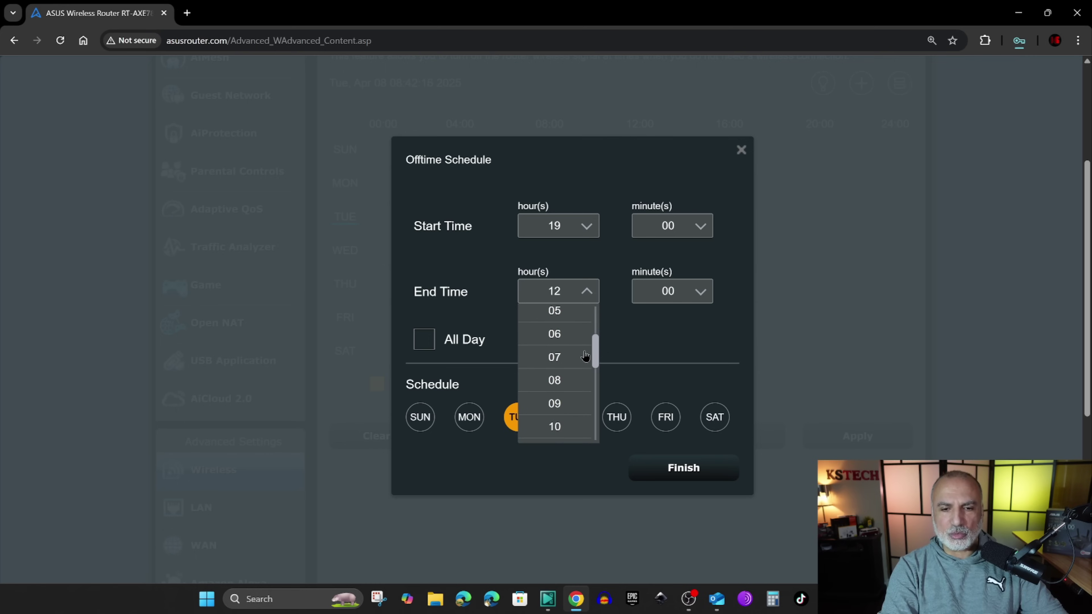
left_click(567, 360)
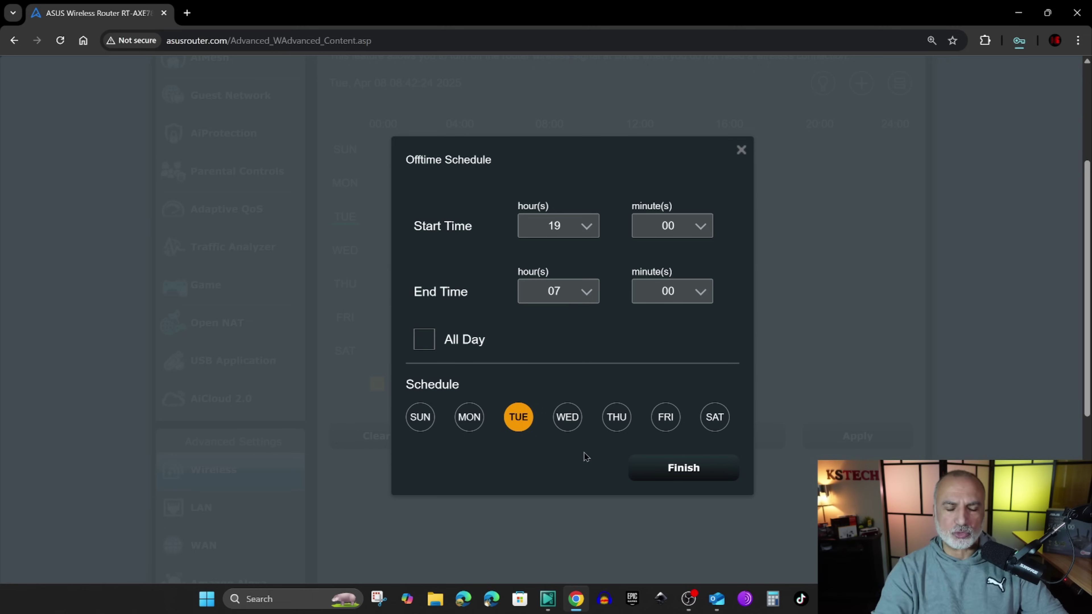
- Add Sunday, Monday, Wednesday and Thursday to Tuesday and finish the block
left_click(420, 417)
left_click(469, 417)
left_click(558, 419)
left_click(617, 420)
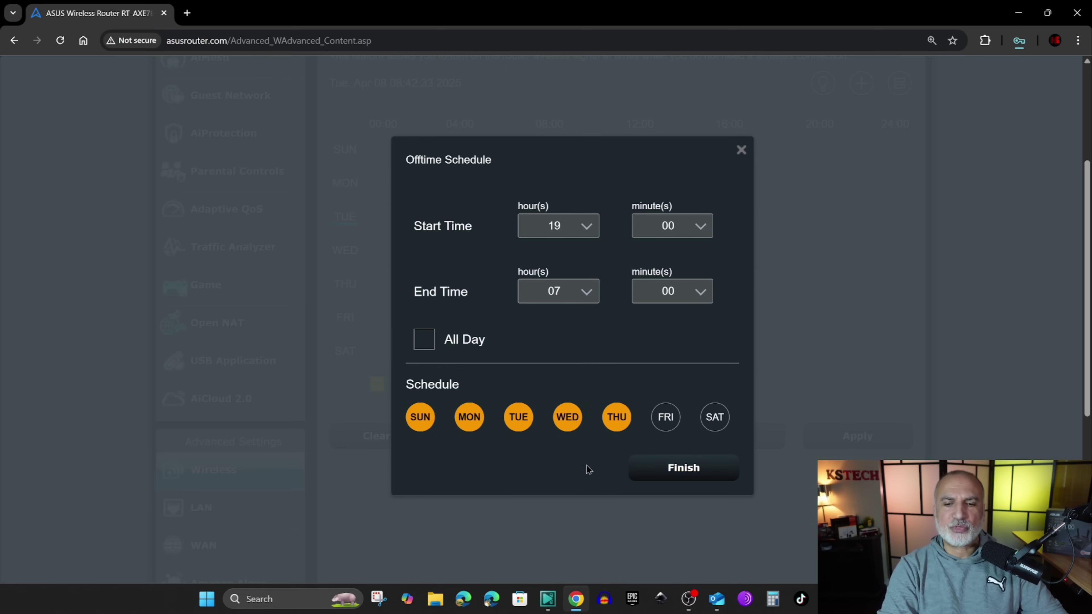
left_click(681, 472)
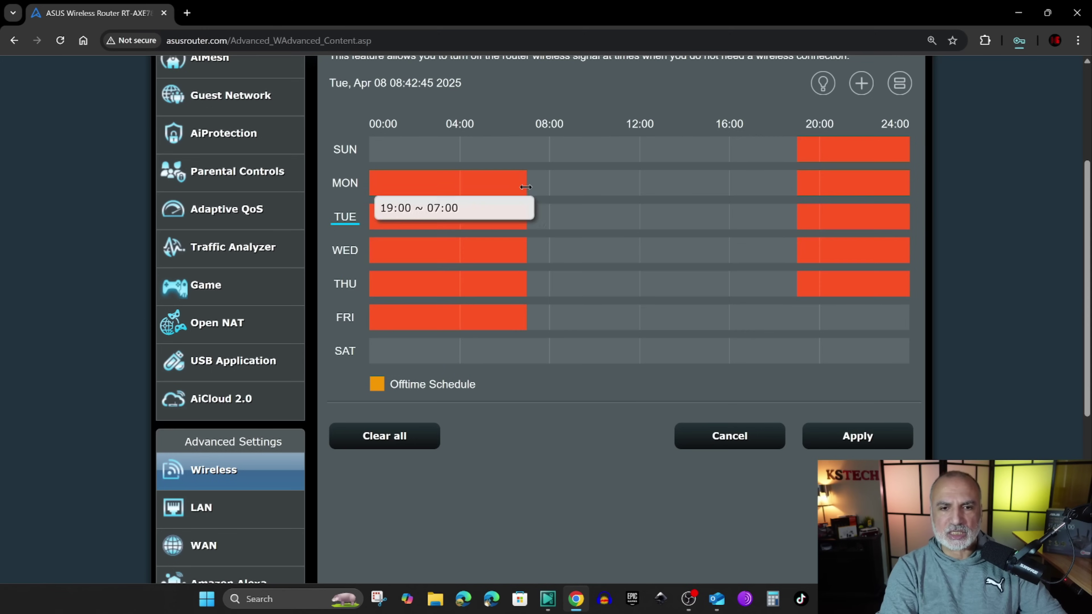
- Stretch the weekday morning blocks to end at 07:05 and verify 19:00–07:05
mouse_move(527, 189)
left_mouse_down()
mouse_move(544, 190)
mouse_move(514, 192)
mouse_move(528, 190)
left_mouse_up()
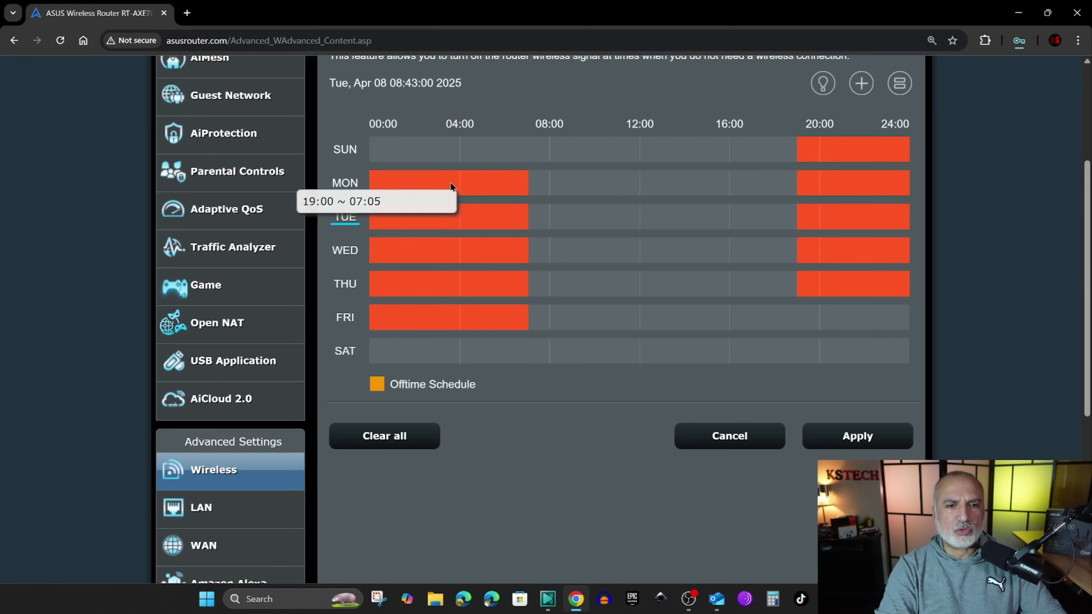
left_click(469, 188)
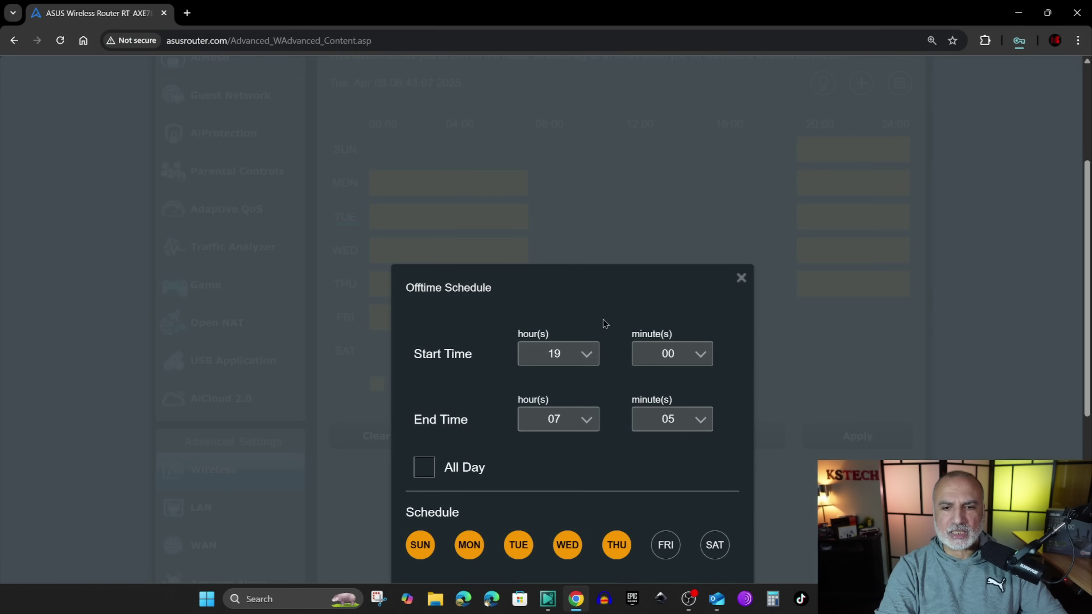
scroll(601, 304, "down", 4)
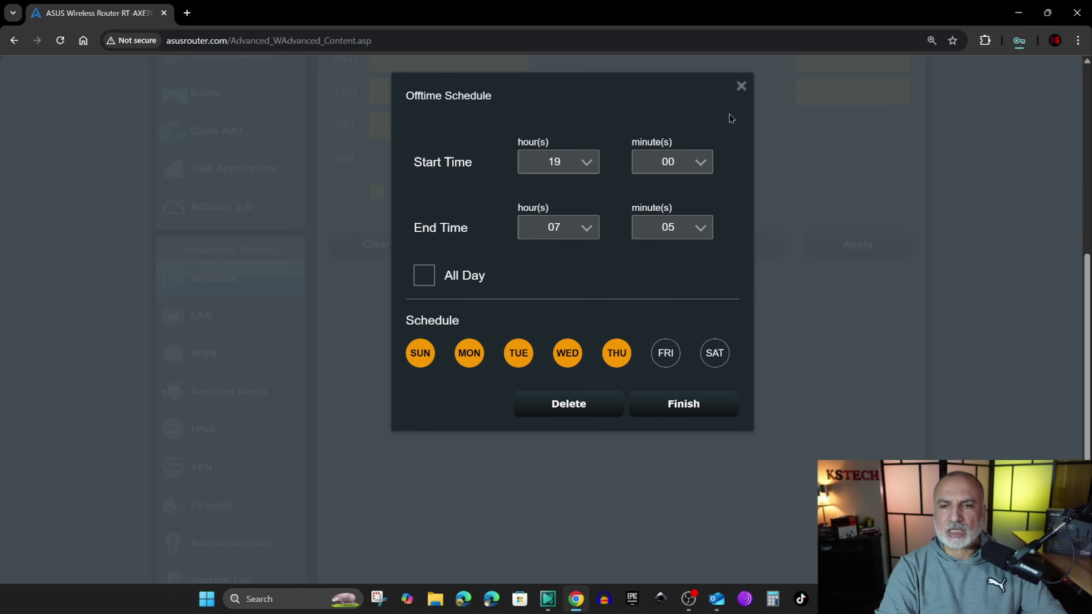
left_click(741, 86)
scroll(612, 325, "up", 5)
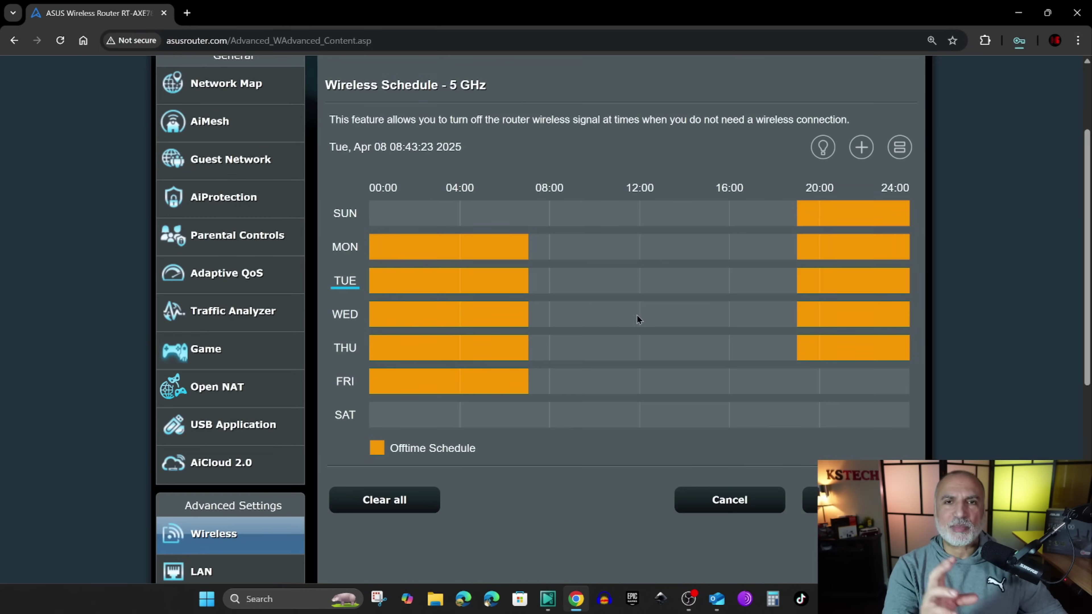
- Add another offtime block starting at 20 and ending at 08
left_click(861, 147)
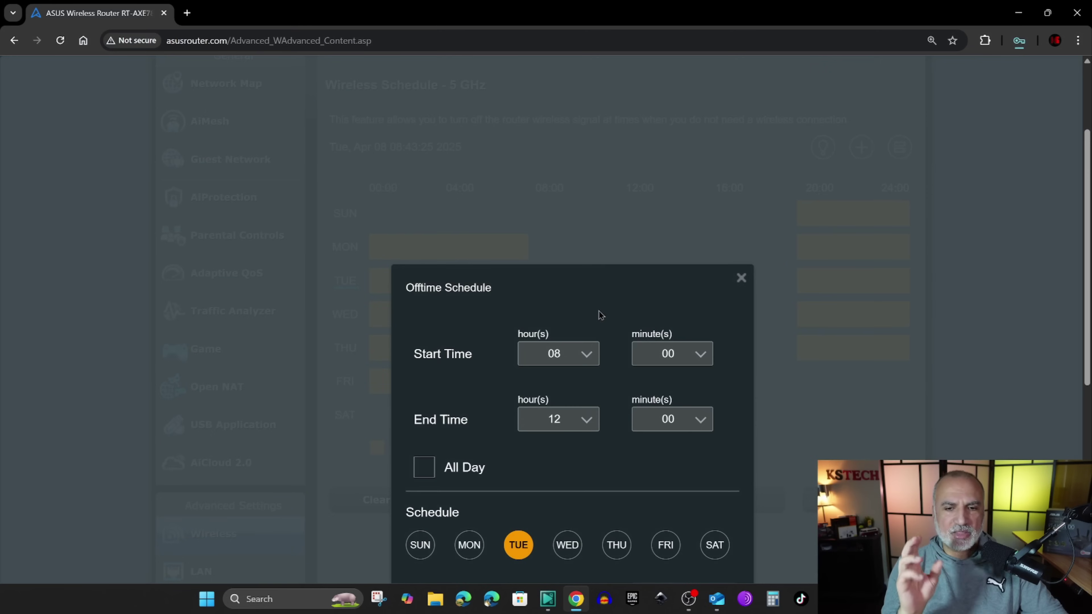
scroll(641, 292, "down", 4)
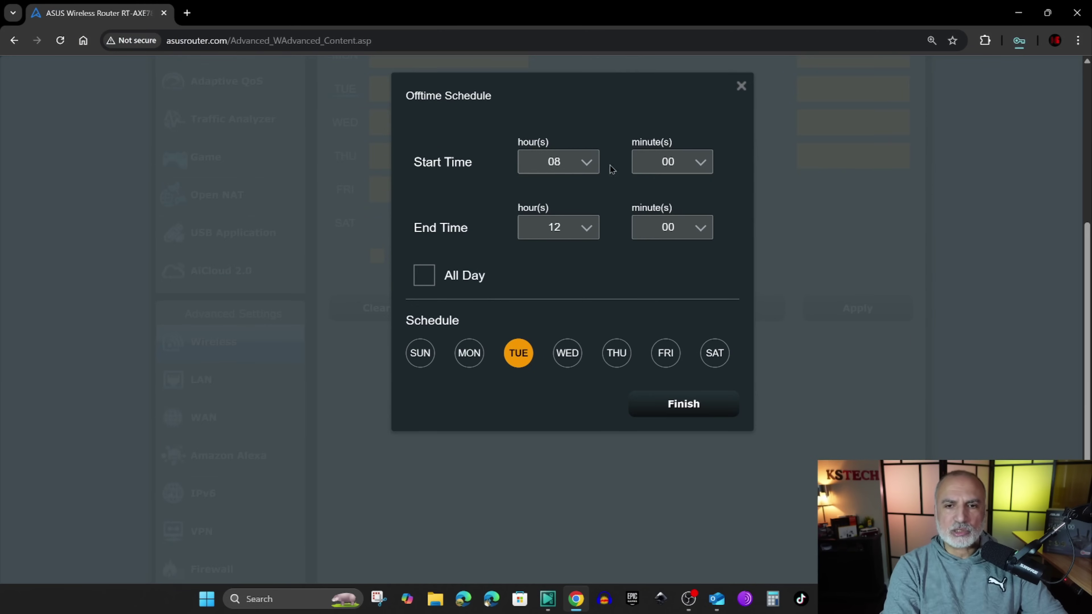
left_click(590, 164)
scroll(577, 263, "down", 3)
scroll(577, 263, "down", 6)
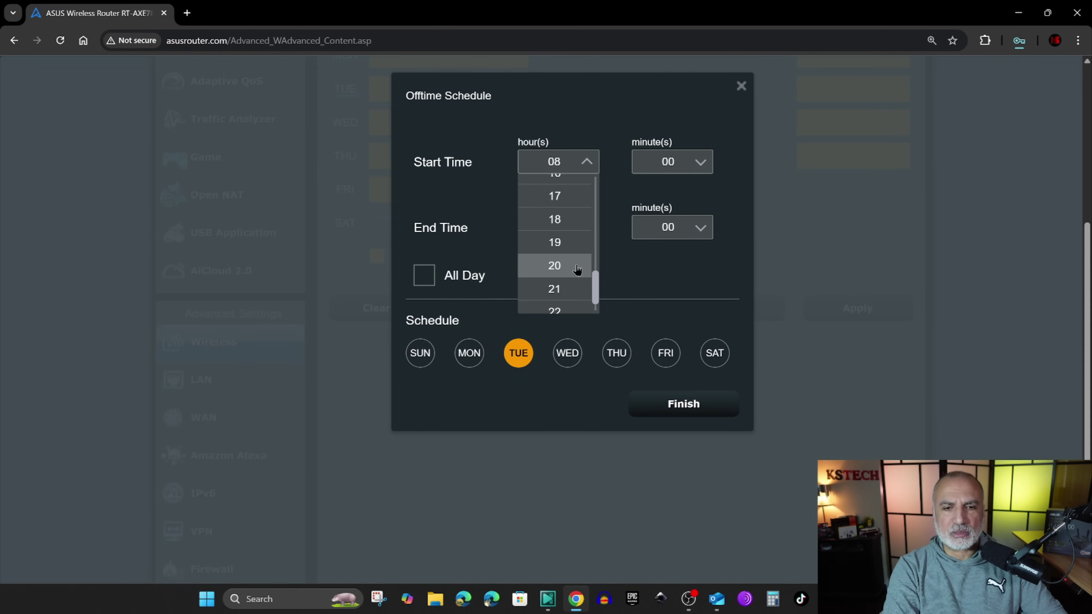
left_click(577, 267)
left_click(586, 228)
scroll(580, 282, "down", 3)
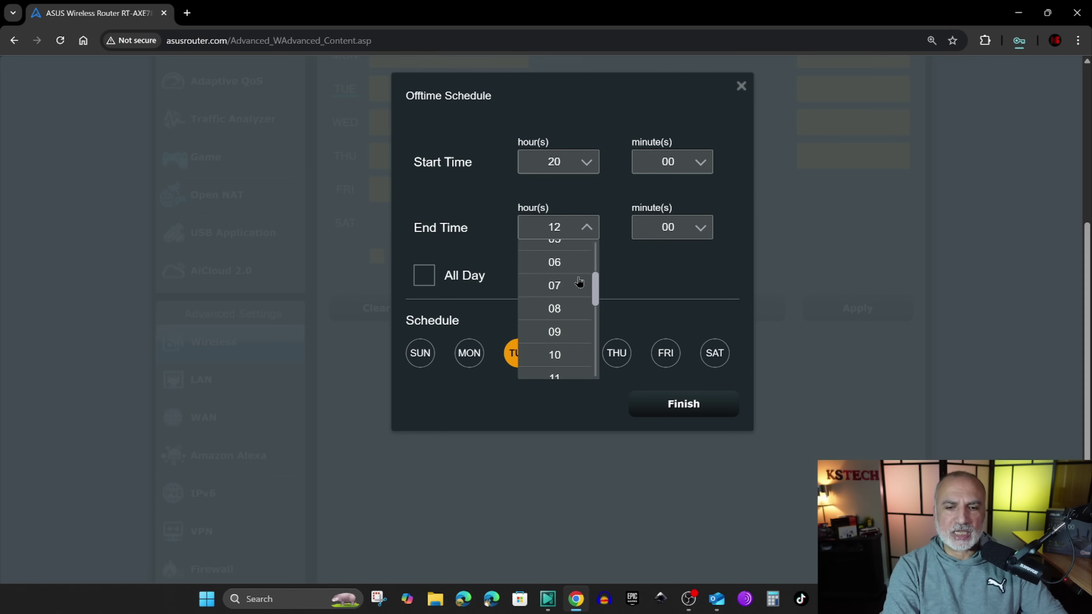
left_click(566, 309)
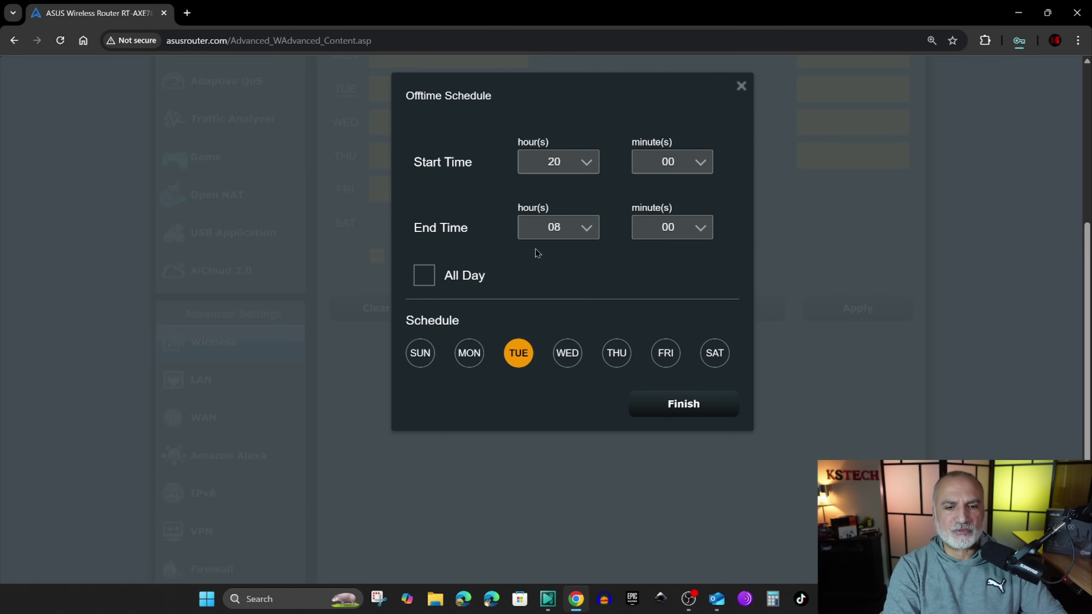
- Select Friday and Saturday, deselect Tuesday, and finish the block
left_click(670, 359)
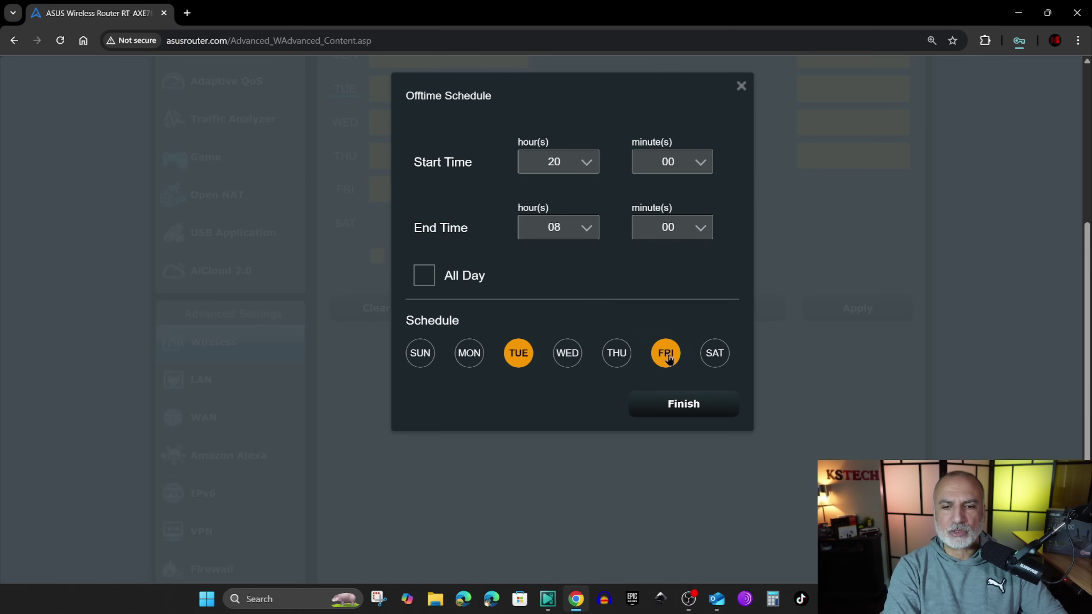
left_click(714, 360)
left_click(519, 355)
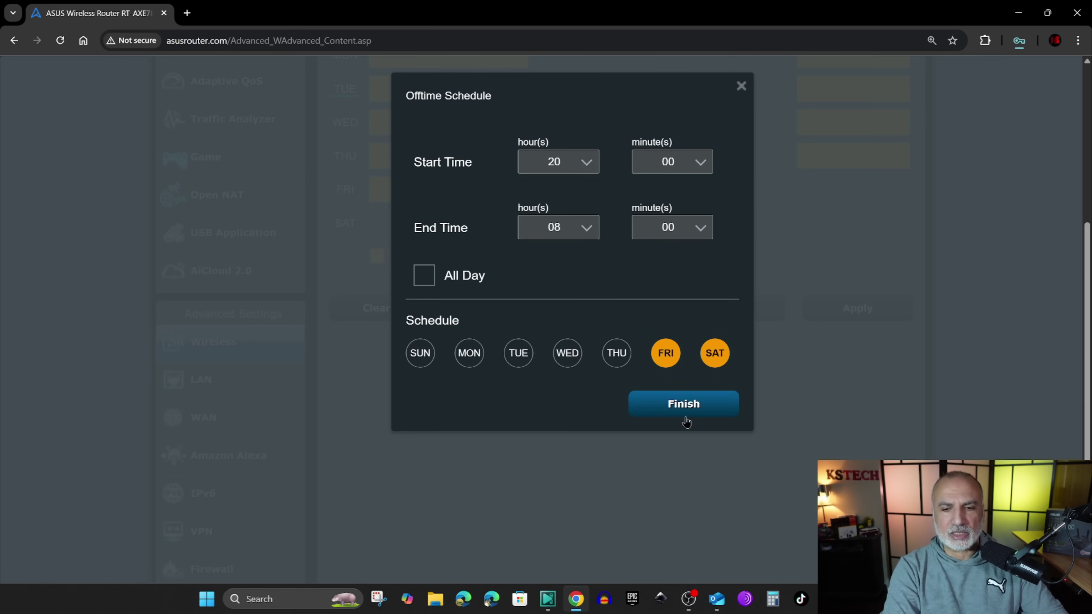
left_click(684, 406)
scroll(588, 324, "up", 3)
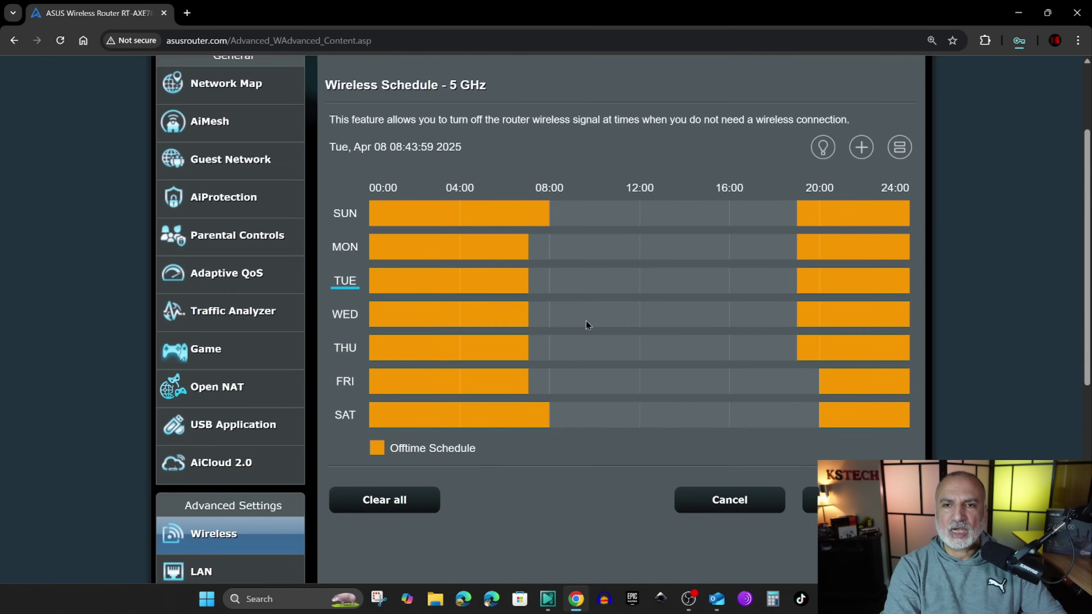
- Apply the 5 GHz schedule with its weeknight 19:00–07:05 and Fri/Sat 20:00–08:00 offtime blocks
scroll(588, 324, "down", 6)
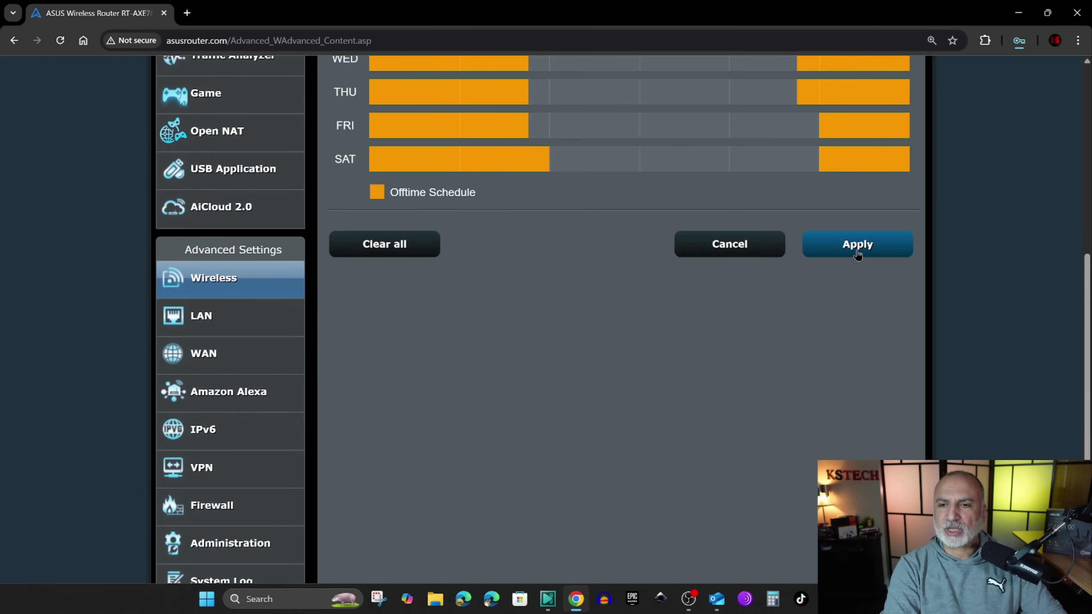
left_click(864, 250)
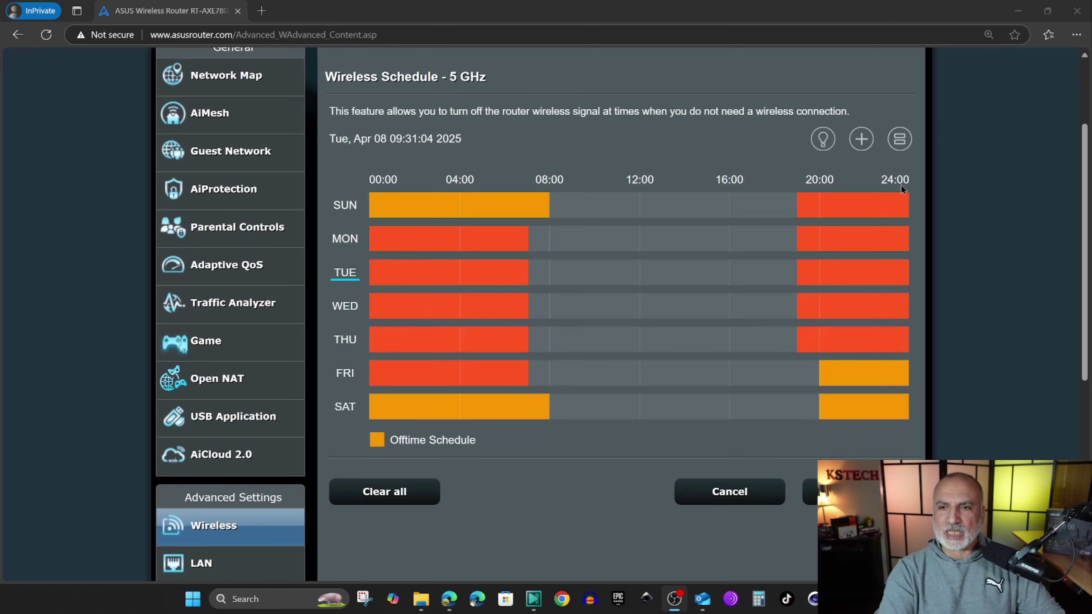
- In the schedule's list view, disable the Fri/Sat offtime block and apply the change
left_click(900, 140)
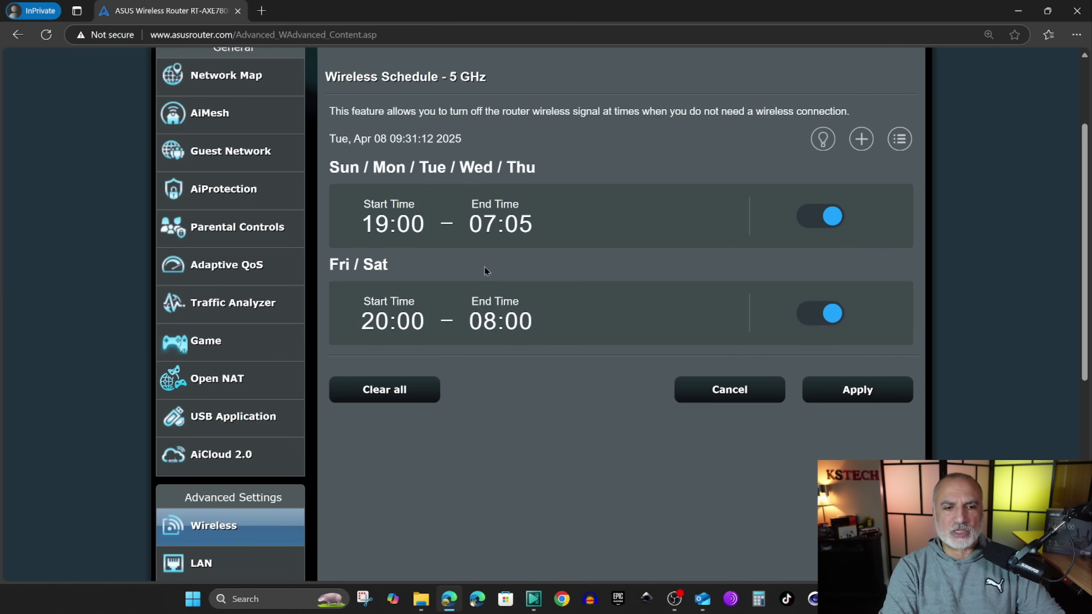
left_click(831, 314)
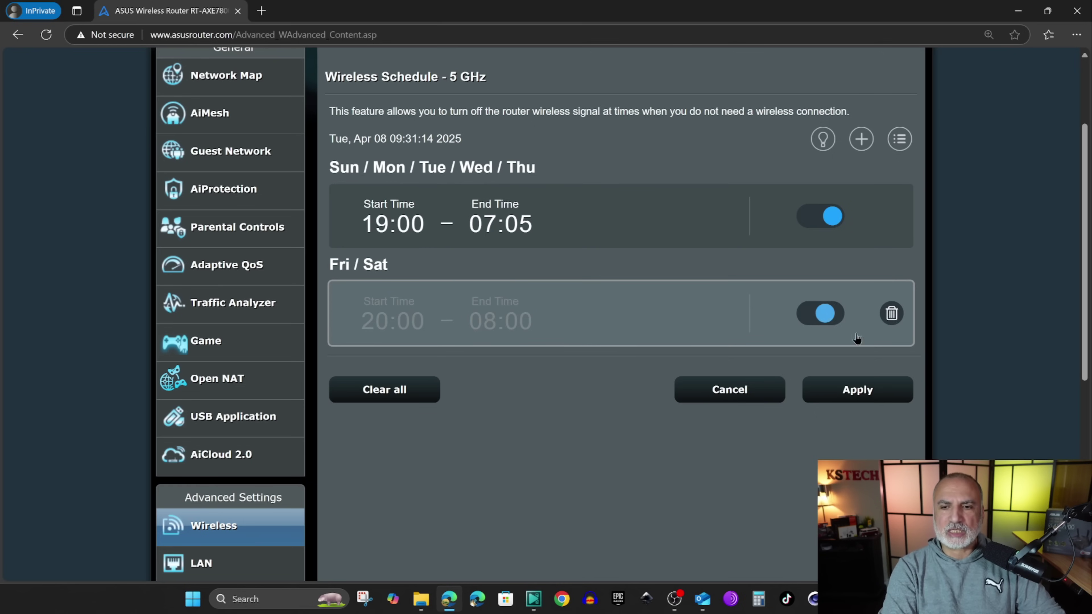
left_click(855, 392)
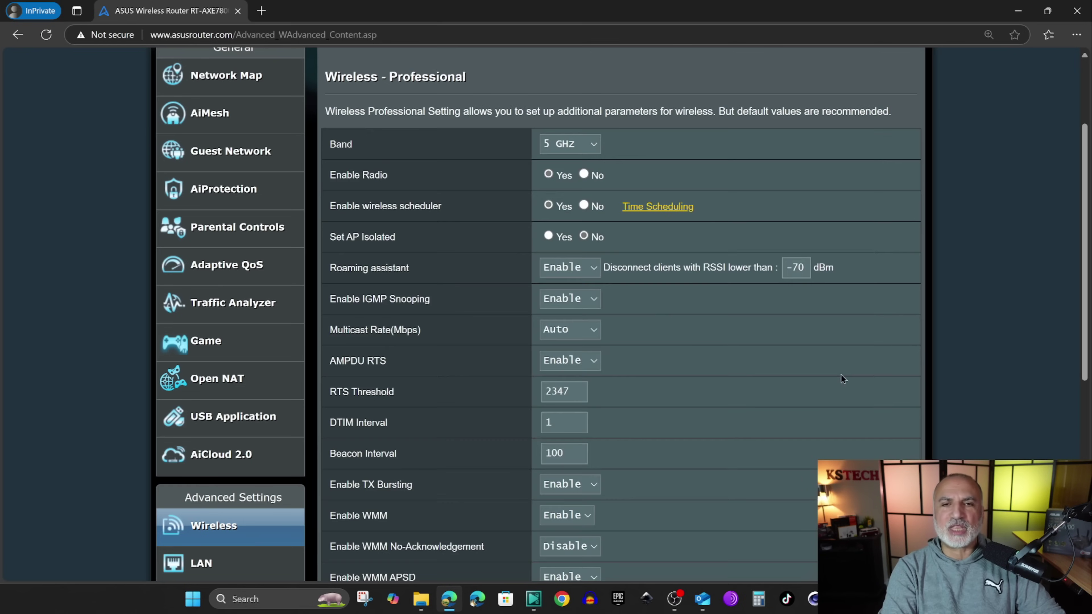